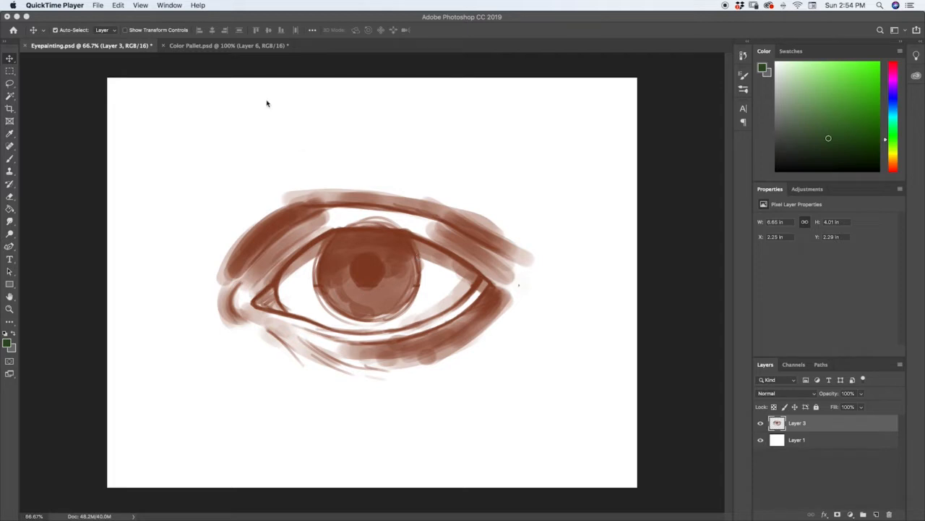
# Copy all the colour swatches from Color Pallet.psd into Eyepainting.psd and place them in the canvas's upper-left corner
pyautogui.click(258, 46)
pyautogui.click(263, 48)
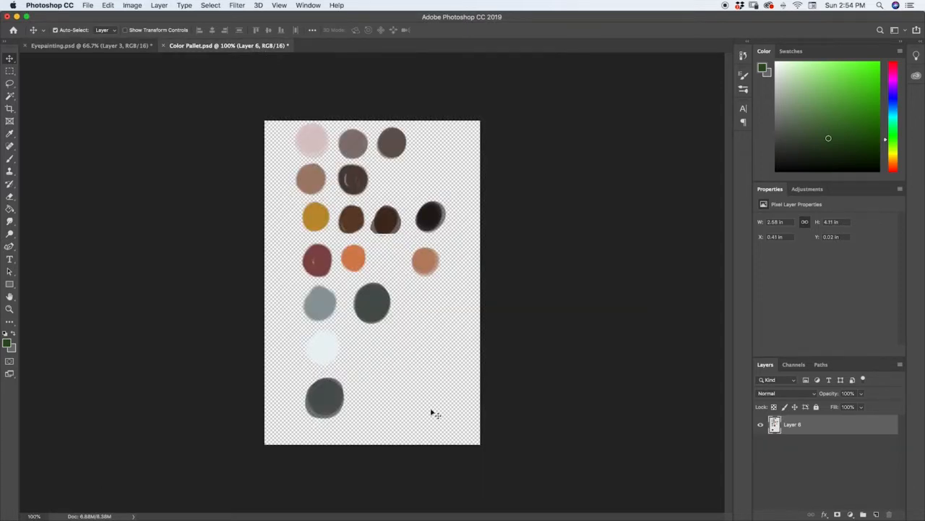
pyautogui.press('m')
pyautogui.moveTo(488, 451); pyautogui.dragTo(228, 87)
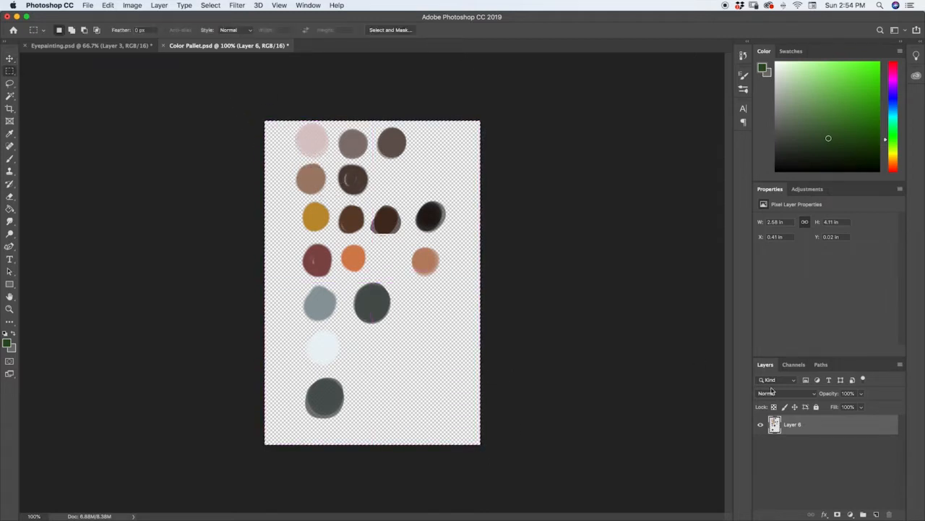
pyautogui.moveTo(761, 393); pyautogui.dragTo(163, 209)
pyautogui.press('v')
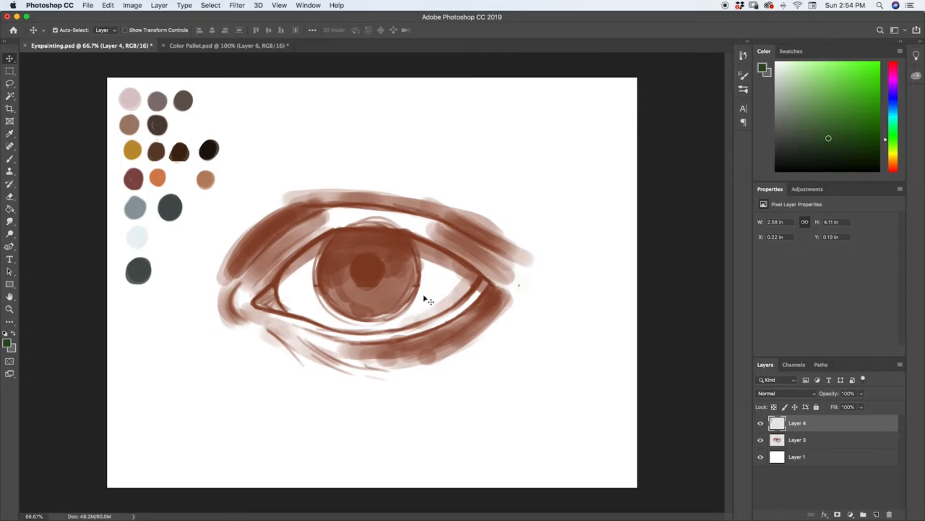
# Fill Layer 1 with the dark grey-green sampled from the lowest palette swatch using the Paint Bucket
pyautogui.click(807, 460)
pyautogui.click(761, 457)
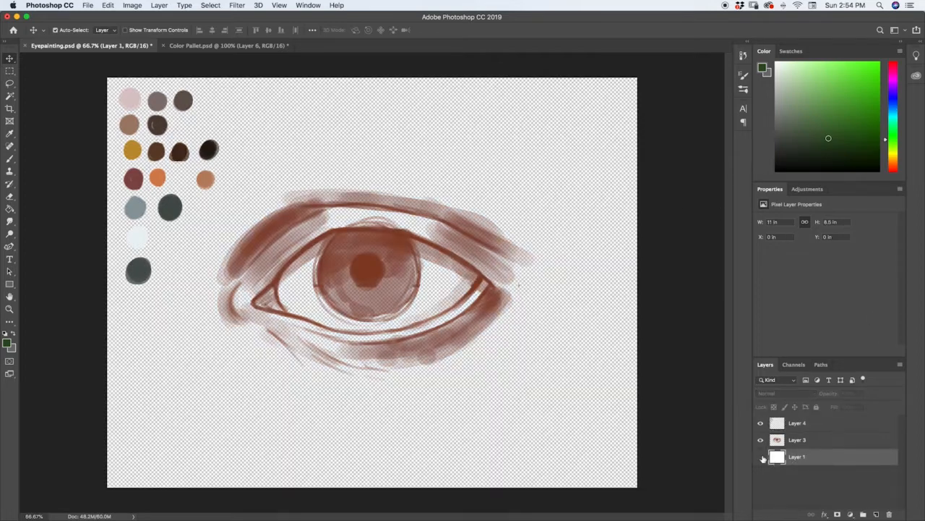
pyautogui.click(761, 457)
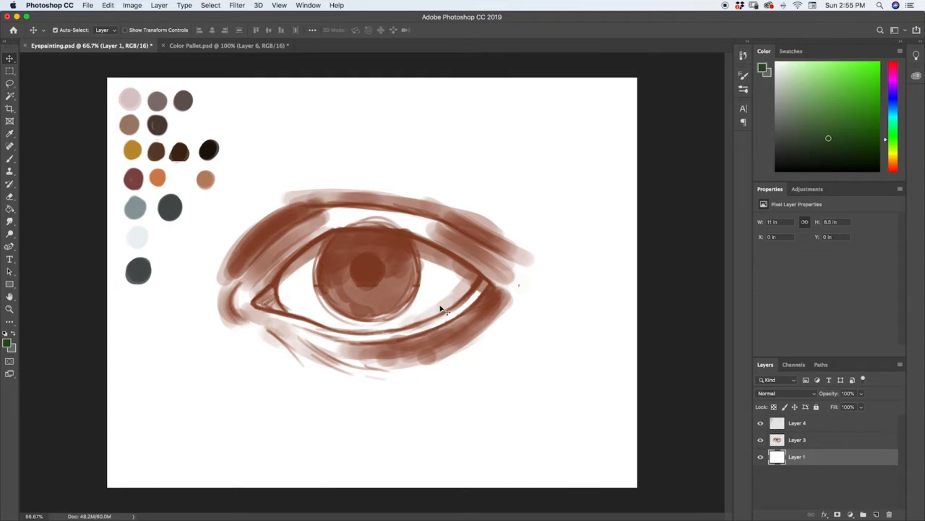
pyautogui.press('i')
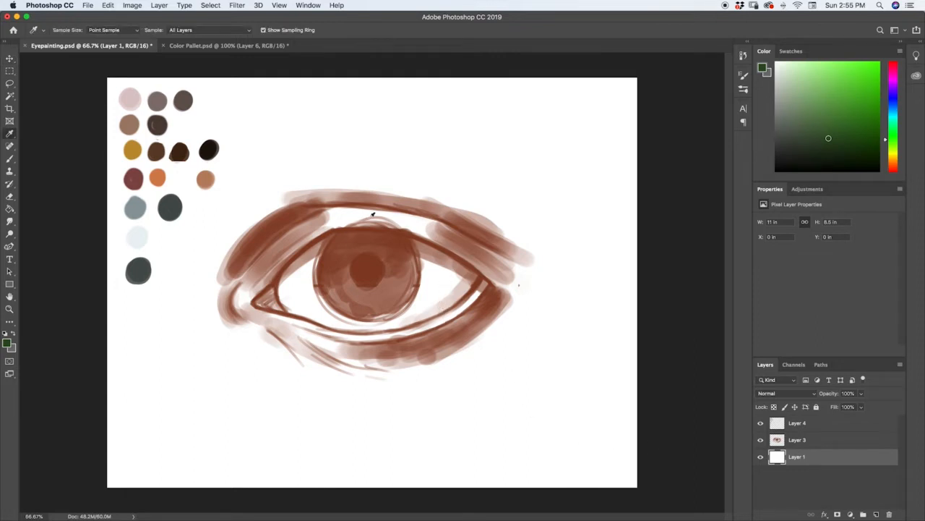
pyautogui.click(142, 265)
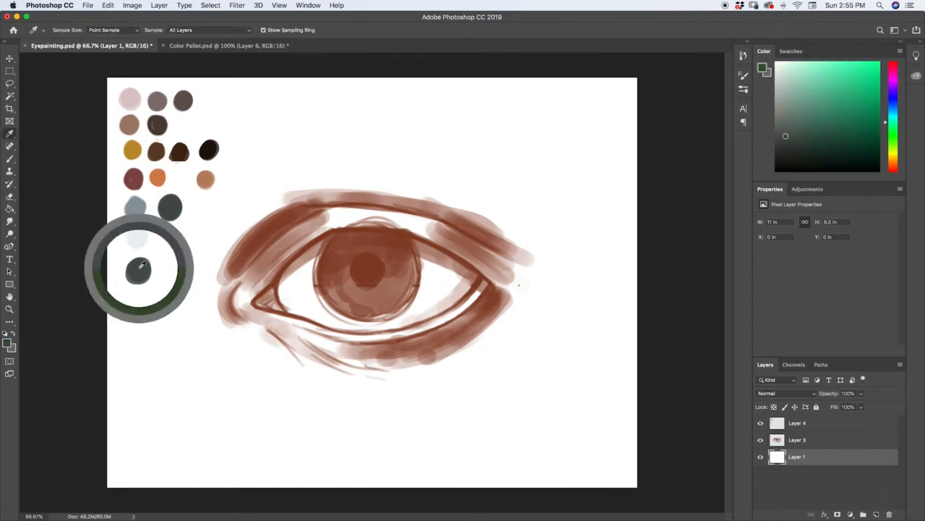
pyautogui.press('v')
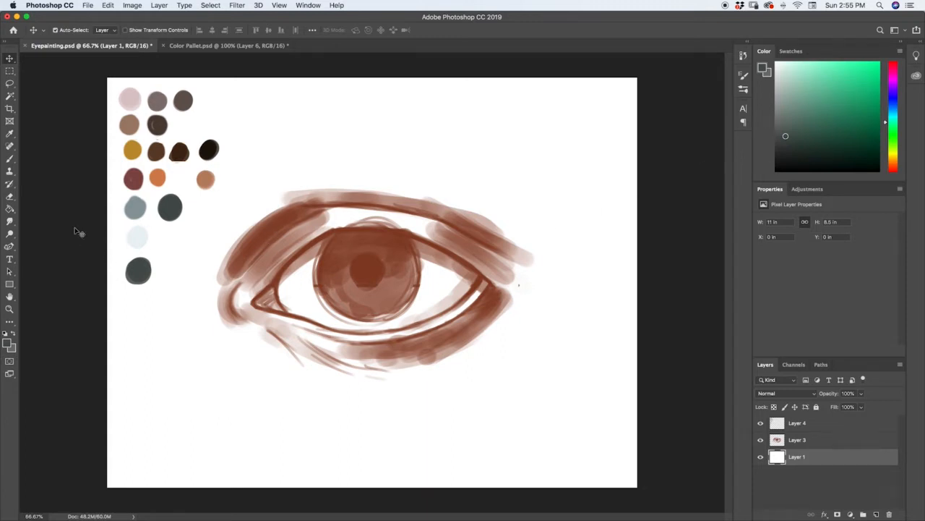
pyautogui.click(11, 211)
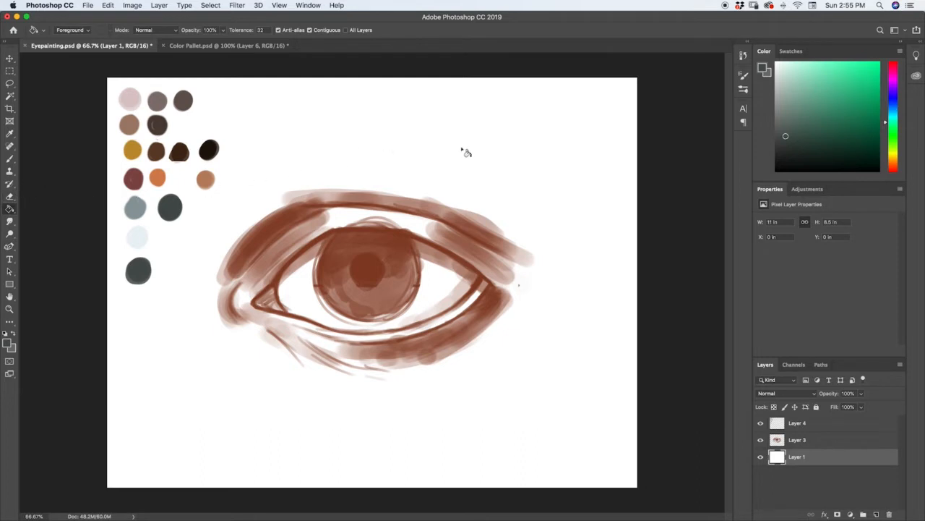
pyautogui.click(560, 289)
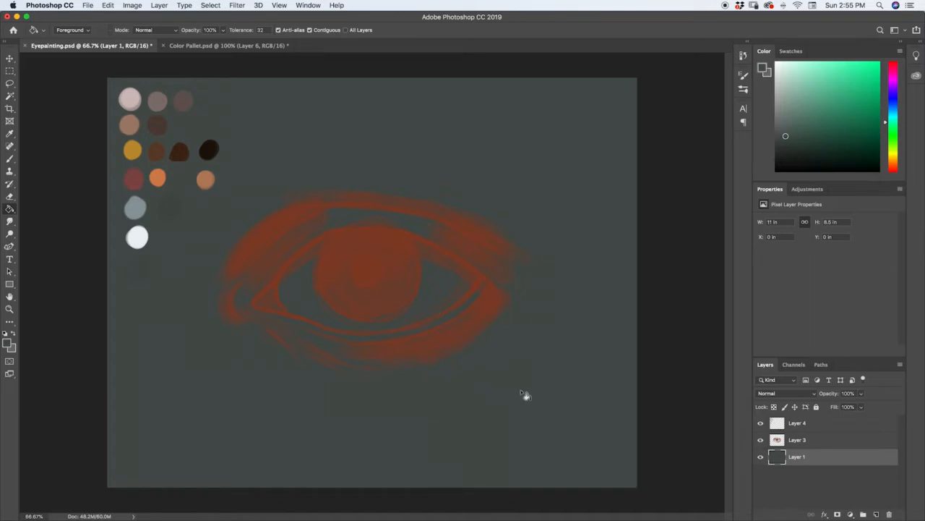
# Add a new layer directly above Layer 1 and sample the light brown swatch in the palette's second row
pyautogui.click(876, 514)
pyautogui.press('i')
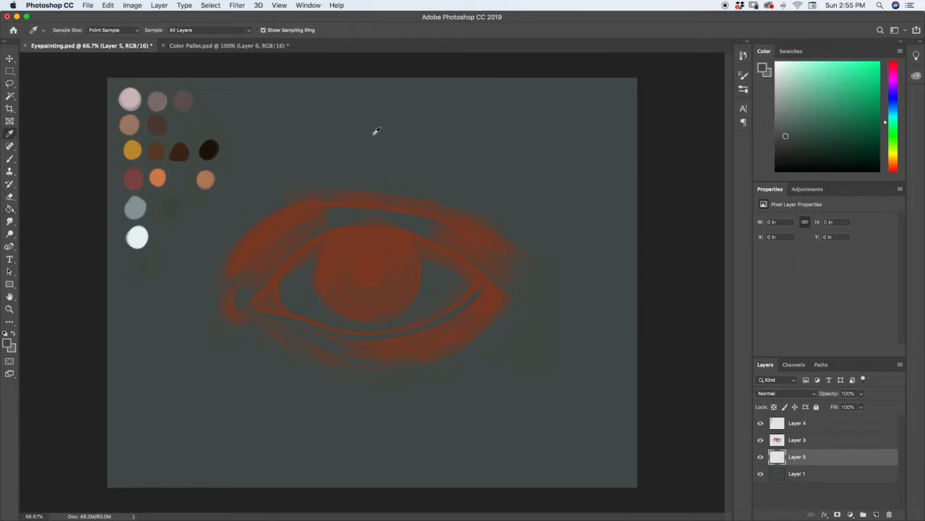
pyautogui.click(131, 123)
pyautogui.press('g')
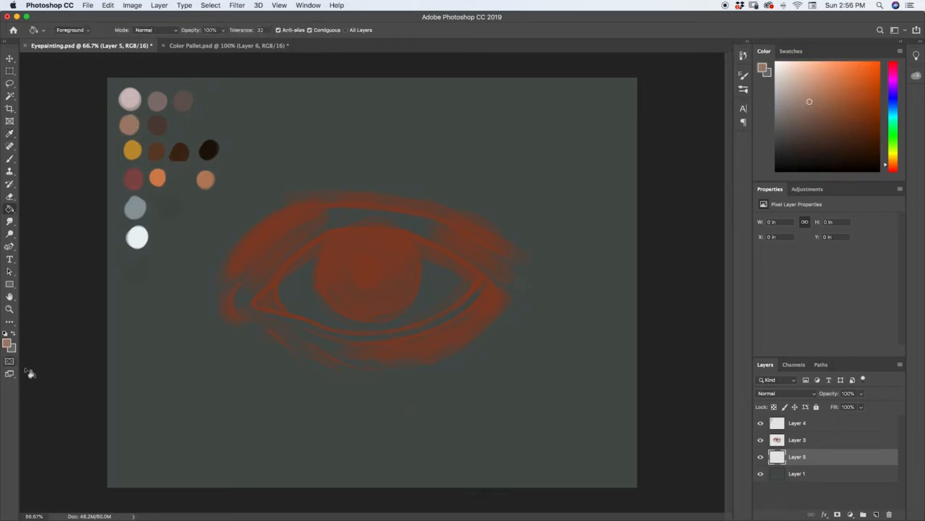
# Choose the Hard Round Pressure Opacity brush from the General Brushes set for painting
pyautogui.press('b')
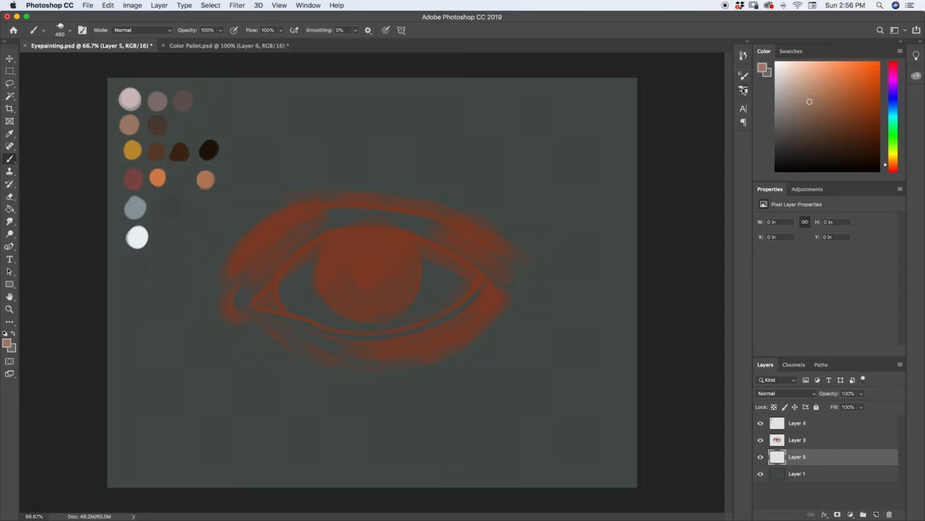
pyautogui.click(744, 89)
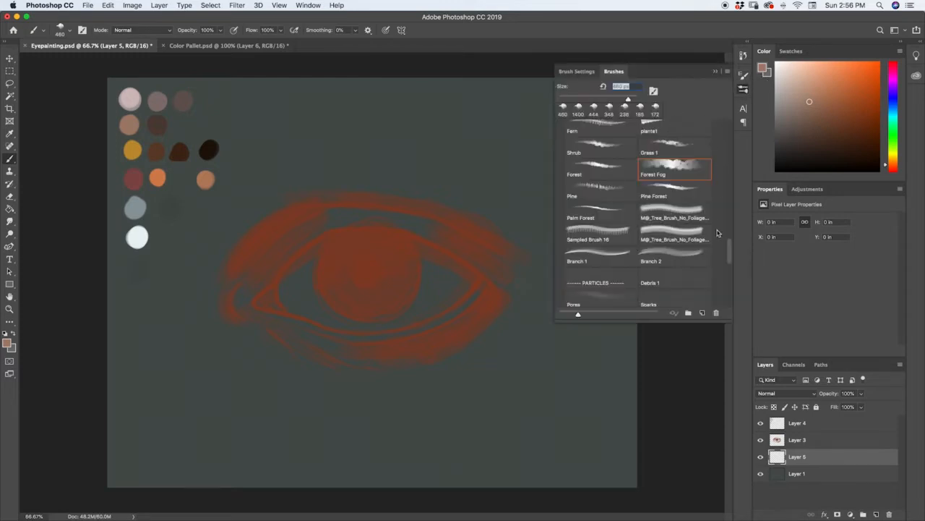
pyautogui.scroll(10, 718, 233)
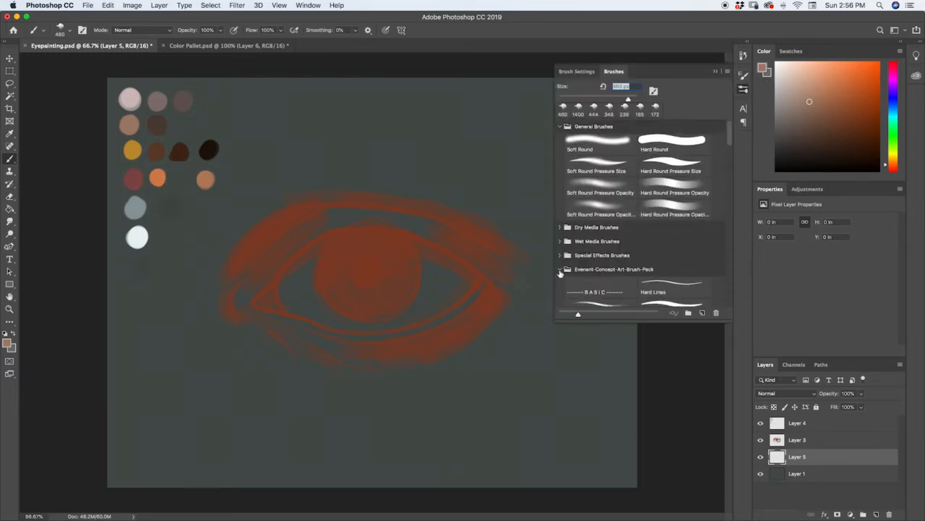
pyautogui.click(560, 270)
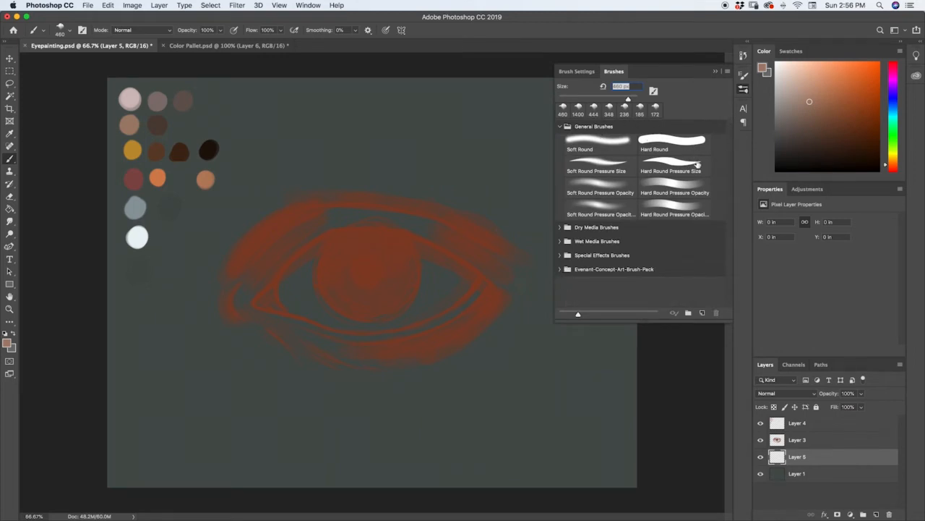
pyautogui.click(690, 189)
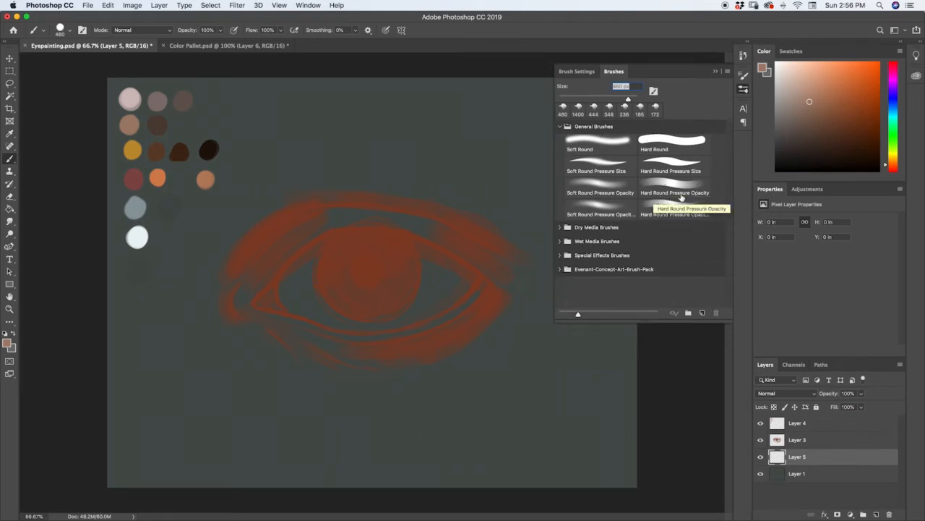
pyautogui.click(690, 187)
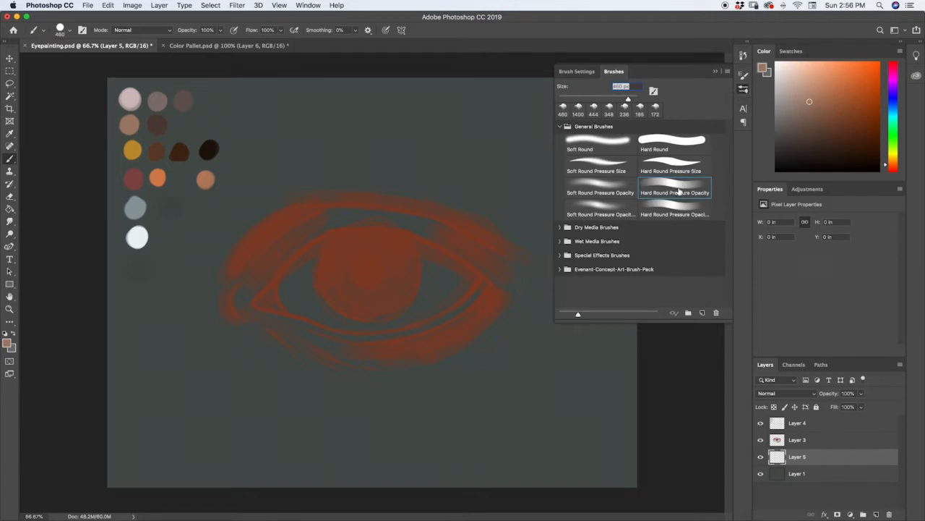
pyautogui.click(744, 90)
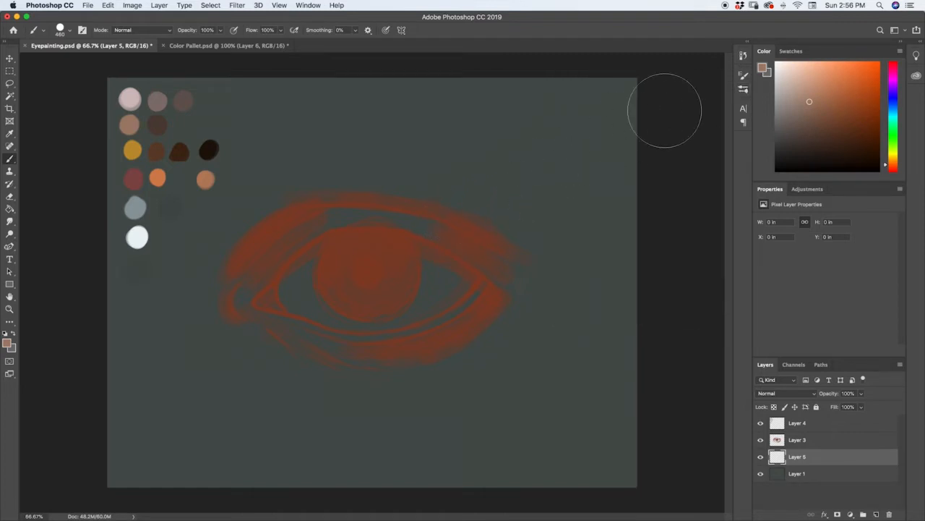
# Undo a trial brown stroke over the eye's outer corner and set the brush size to 250 px
pyautogui.moveTo(491, 188)
pyautogui.mouseDown()
pyautogui.moveTo(493, 234)
pyautogui.moveTo(507, 274)
pyautogui.moveTo(495, 220)
pyautogui.moveTo(507, 189)
pyautogui.moveTo(492, 225)
pyautogui.moveTo(496, 259)
pyautogui.moveTo(496, 225)
pyautogui.moveTo(513, 188)
pyautogui.moveTo(496, 227)
pyautogui.moveTo(506, 273)
pyautogui.moveTo(500, 214)
pyautogui.moveTo(510, 189)
pyautogui.moveTo(494, 240)
pyautogui.moveTo(501, 274)
pyautogui.moveTo(503, 202)
pyautogui.moveTo(495, 225)
pyautogui.moveTo(504, 198)
pyautogui.moveTo(493, 259)
pyautogui.moveTo(492, 242)
pyautogui.moveTo(500, 208)
pyautogui.mouseUp()
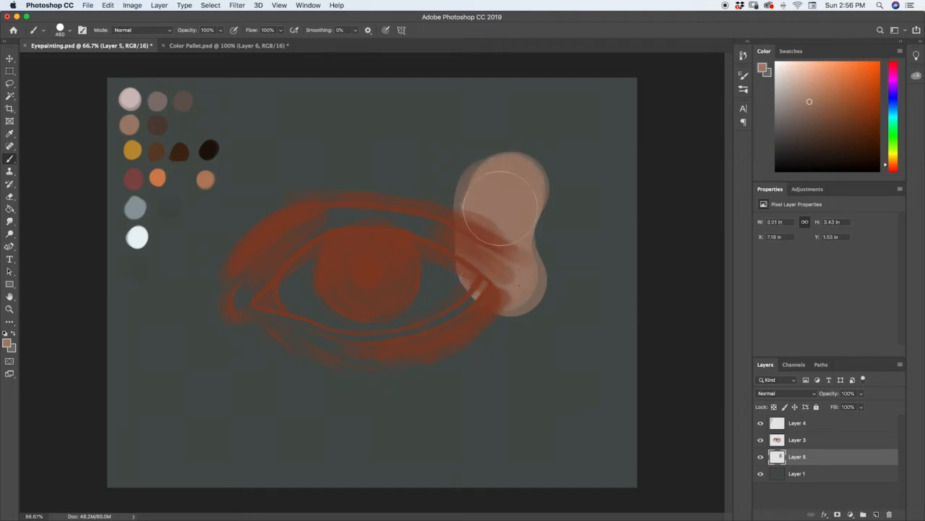
pyautogui.press('super+z')
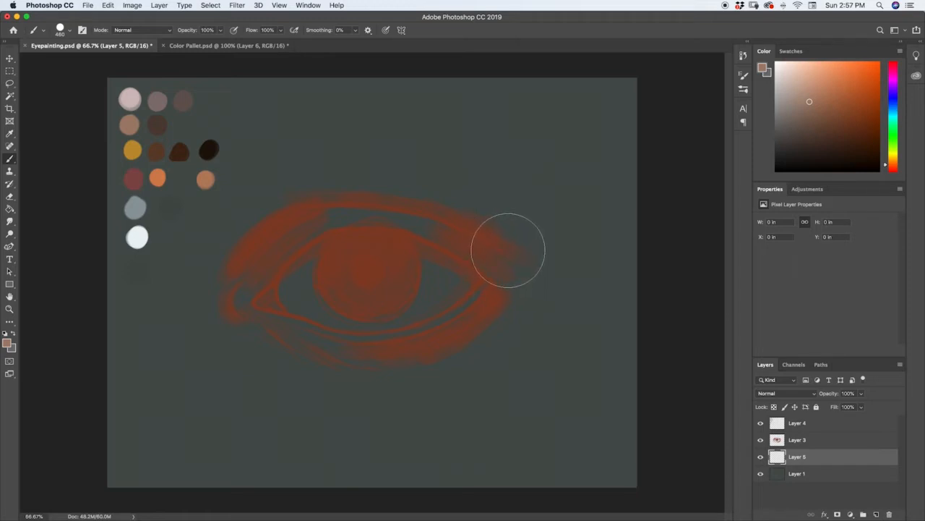
pyautogui.press('[')
pyautogui.press('[')
pyautogui.press('[')
pyautogui.press('[')
pyautogui.press('[')
pyautogui.press('[')
pyautogui.press('[')
pyautogui.press('[')
pyautogui.press('[')
pyautogui.press('[')
pyautogui.press('[')
pyautogui.press('[')
pyautogui.press('[')
pyautogui.press('[')
pyautogui.press(']')
pyautogui.press(']')
pyautogui.press(']')
pyautogui.press(']')
pyautogui.press(']')
pyautogui.press(']')
pyautogui.press(']')
pyautogui.press(']')
pyautogui.press(']')
pyautogui.press(']')
pyautogui.press(']')
pyautogui.press(']')
pyautogui.press(']')
pyautogui.press(']')
pyautogui.press(']')
pyautogui.press(']')
pyautogui.press(']')
pyautogui.press('[')
pyautogui.press('[')
pyautogui.press('[')
pyautogui.press('[')
pyautogui.press('[')
pyautogui.press('[')
pyautogui.press('[')
pyautogui.press(']')
# Block in the light brown skin tone on Layer 5 over both eyelids, the corners and the eyeball
pyautogui.moveTo(499, 291)
pyautogui.mouseDown()
pyautogui.moveTo(415, 340)
pyautogui.moveTo(483, 310)
pyautogui.moveTo(393, 342)
pyautogui.moveTo(404, 340)
pyautogui.moveTo(325, 344)
pyautogui.moveTo(440, 352)
pyautogui.moveTo(272, 342)
pyautogui.moveTo(347, 351)
pyautogui.moveTo(240, 299)
pyautogui.moveTo(322, 343)
pyautogui.moveTo(257, 305)
pyautogui.moveTo(276, 260)
pyautogui.moveTo(249, 285)
pyautogui.moveTo(342, 210)
pyautogui.moveTo(283, 234)
pyautogui.moveTo(313, 210)
pyautogui.moveTo(429, 214)
pyautogui.moveTo(330, 212)
pyautogui.moveTo(475, 233)
pyautogui.moveTo(390, 210)
pyautogui.moveTo(522, 274)
pyautogui.moveTo(432, 214)
pyautogui.moveTo(543, 300)
pyautogui.moveTo(491, 253)
pyautogui.moveTo(524, 320)
pyautogui.moveTo(519, 282)
pyautogui.moveTo(492, 352)
pyautogui.moveTo(502, 288)
pyautogui.moveTo(401, 397)
pyautogui.moveTo(503, 301)
pyautogui.moveTo(425, 345)
pyautogui.moveTo(322, 350)
pyautogui.moveTo(337, 355)
pyautogui.moveTo(221, 300)
pyautogui.moveTo(254, 254)
pyautogui.moveTo(344, 205)
pyautogui.moveTo(260, 240)
pyautogui.moveTo(228, 266)
pyautogui.moveTo(324, 196)
pyautogui.moveTo(485, 233)
pyautogui.moveTo(393, 194)
pyautogui.moveTo(527, 262)
pyautogui.mouseUp()
pyautogui.moveTo(527, 262)
pyautogui.mouseDown()
pyautogui.moveTo(349, 214)
pyautogui.moveTo(306, 238)
pyautogui.moveTo(252, 292)
pyautogui.mouseUp()
pyautogui.moveTo(253, 293); pyautogui.dragTo(376, 238)
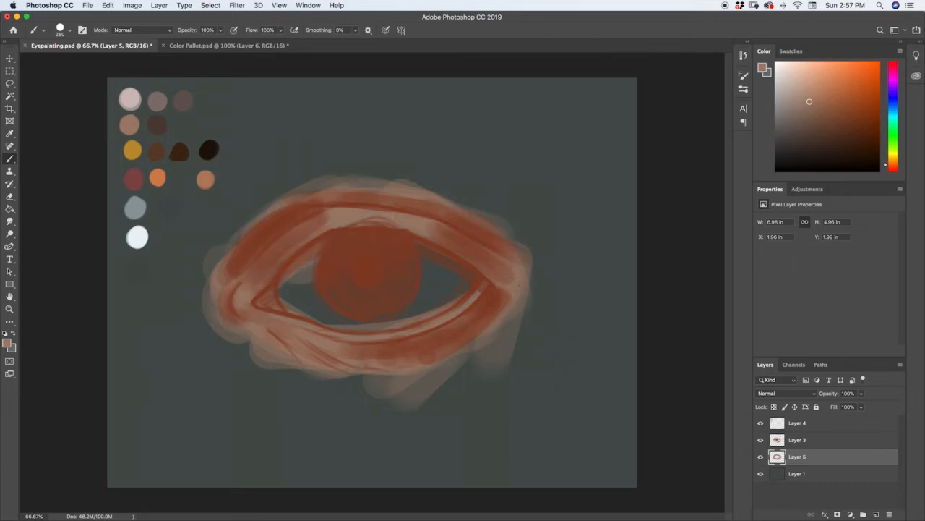
pyautogui.moveTo(289, 307)
pyautogui.mouseDown()
pyautogui.moveTo(339, 318)
pyautogui.moveTo(361, 305)
pyautogui.moveTo(272, 298)
pyautogui.mouseUp()
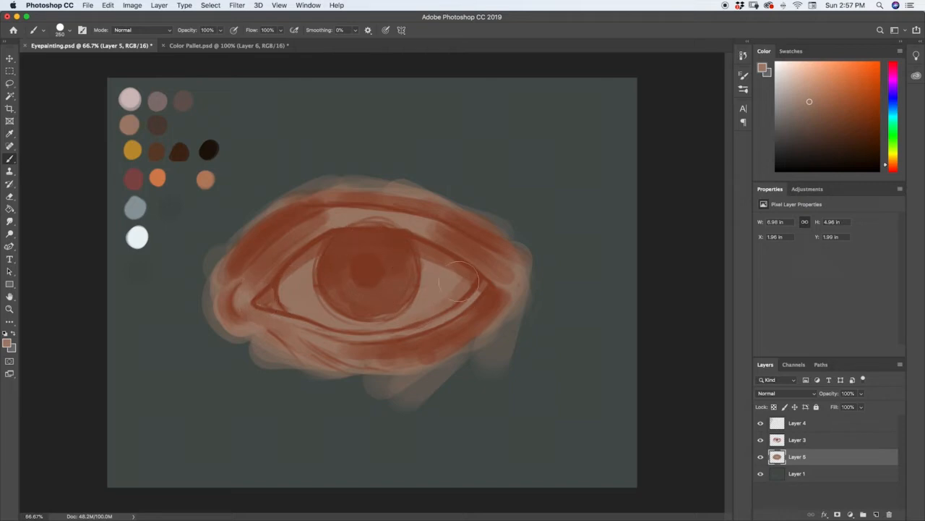
# Build up the light brown skin tone and extend it outward above, below and beside the eye sketch
pyautogui.moveTo(253, 319)
pyautogui.mouseDown()
pyautogui.moveTo(262, 335)
pyautogui.moveTo(221, 278)
pyautogui.moveTo(225, 262)
pyautogui.mouseUp()
pyautogui.moveTo(365, 360)
pyautogui.mouseDown()
pyautogui.moveTo(443, 342)
pyautogui.moveTo(510, 297)
pyautogui.mouseUp()
pyautogui.moveTo(417, 347)
pyautogui.mouseDown()
pyautogui.moveTo(530, 287)
pyautogui.moveTo(497, 298)
pyautogui.moveTo(511, 285)
pyautogui.moveTo(503, 292)
pyautogui.moveTo(379, 195)
pyautogui.moveTo(504, 236)
pyautogui.moveTo(408, 205)
pyautogui.moveTo(293, 197)
pyautogui.moveTo(235, 252)
pyautogui.moveTo(295, 192)
pyautogui.moveTo(488, 213)
pyautogui.moveTo(257, 218)
pyautogui.moveTo(273, 193)
pyautogui.moveTo(380, 195)
pyautogui.moveTo(506, 239)
pyautogui.moveTo(367, 180)
pyautogui.mouseUp()
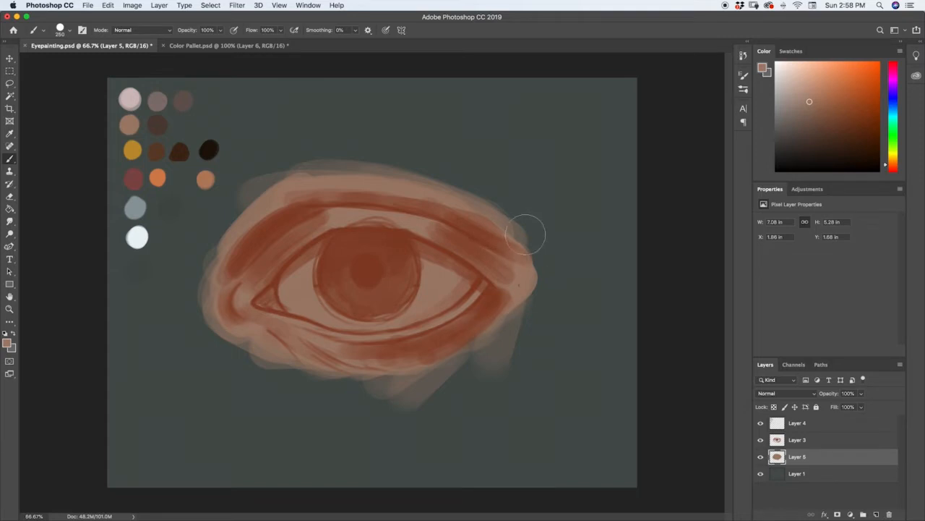
pyautogui.moveTo(527, 227)
pyautogui.mouseDown()
pyautogui.moveTo(541, 250)
pyautogui.moveTo(532, 282)
pyautogui.moveTo(528, 228)
pyautogui.moveTo(535, 267)
pyautogui.moveTo(532, 250)
pyautogui.mouseUp()
pyautogui.moveTo(213, 252); pyautogui.dragTo(215, 318)
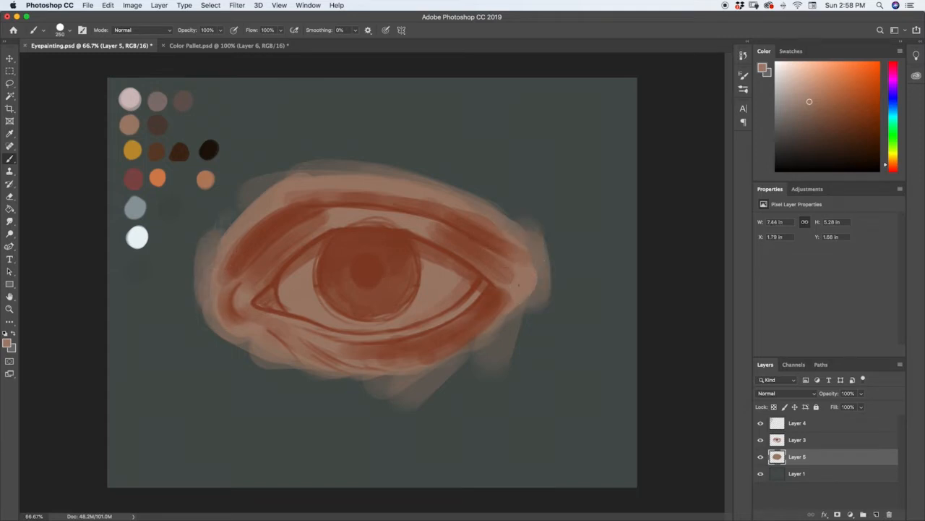
pyautogui.moveTo(232, 216); pyautogui.dragTo(273, 188)
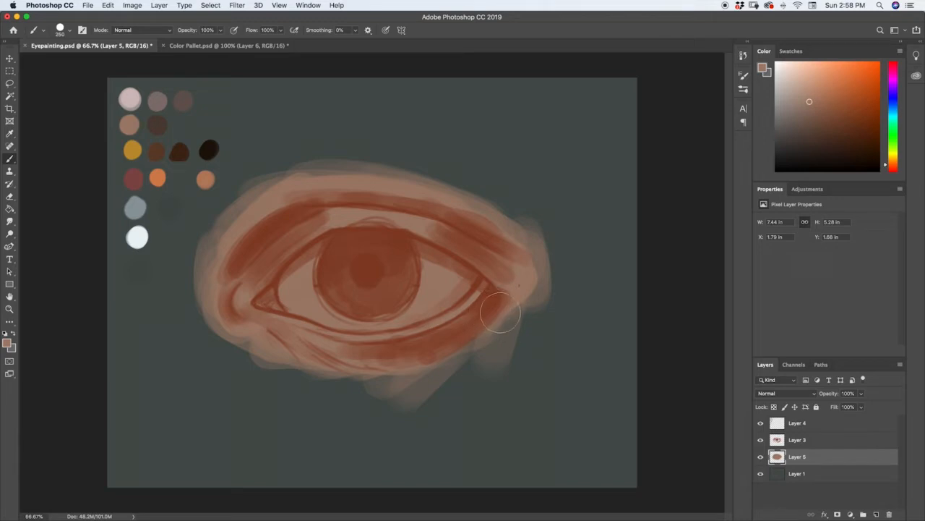
pyautogui.moveTo(512, 314); pyautogui.dragTo(480, 326)
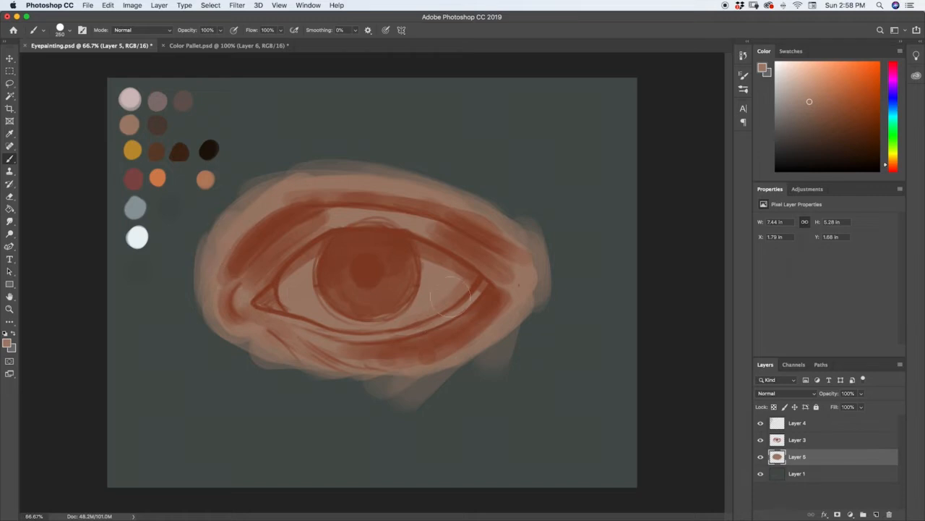
pyautogui.moveTo(465, 273)
pyautogui.mouseDown()
pyautogui.moveTo(472, 292)
pyautogui.moveTo(458, 283)
pyautogui.mouseUp()
# Paint the whites of the eye on both sides of and below the iris with the pale pink palette swatch
pyautogui.press('i')
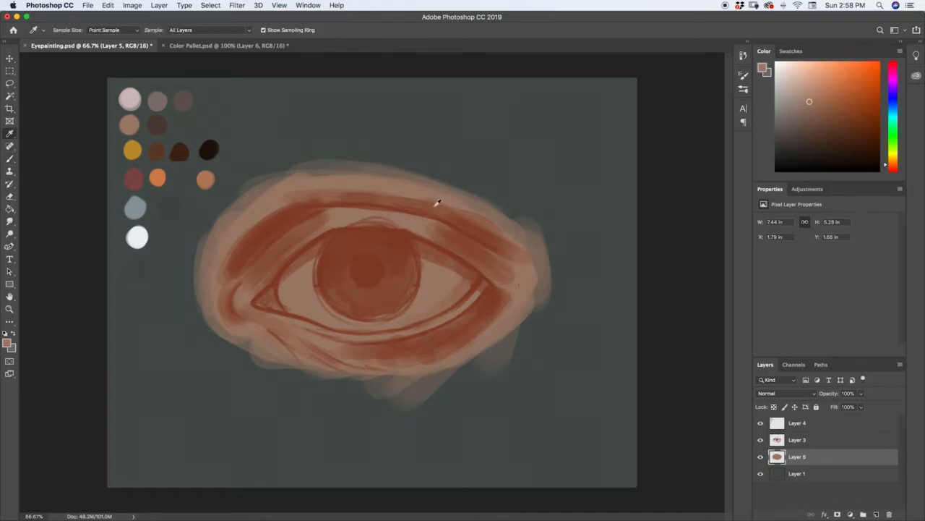
pyautogui.click(133, 92)
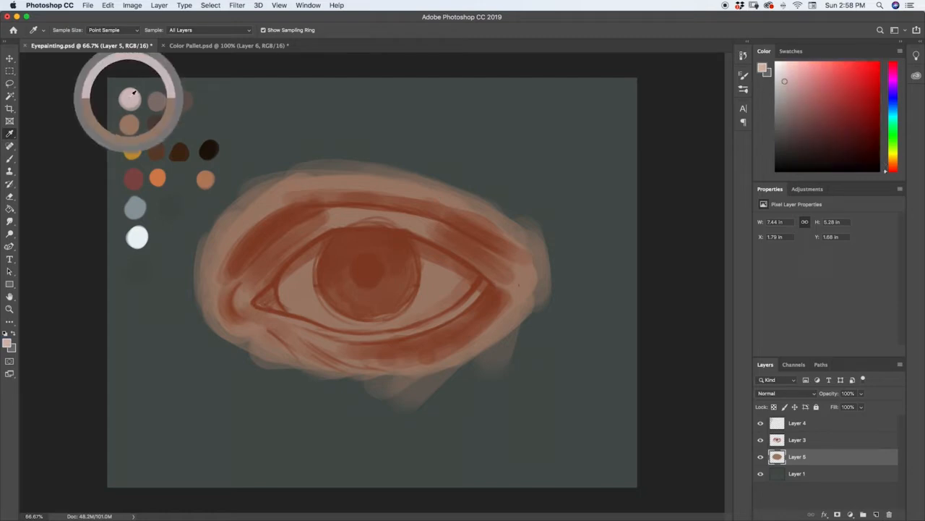
pyautogui.press('b')
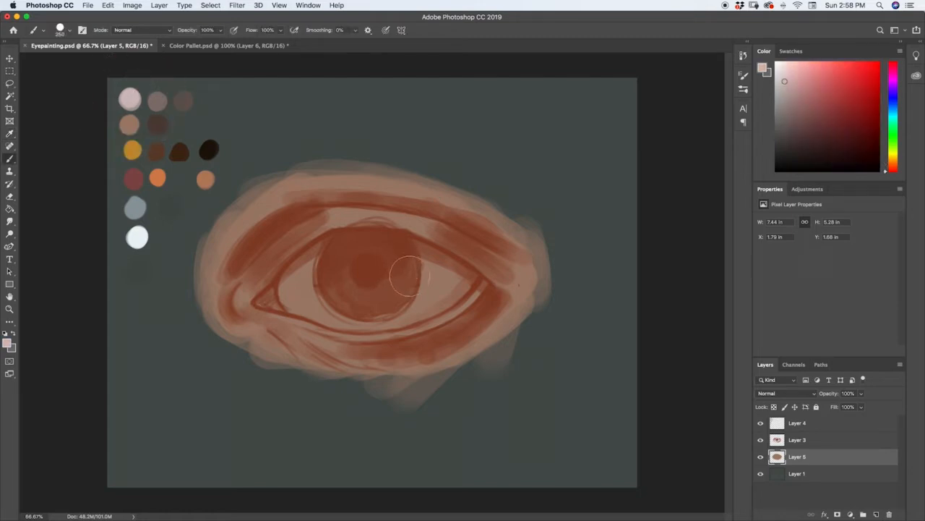
pyautogui.moveTo(435, 259)
pyautogui.mouseDown()
pyautogui.moveTo(433, 298)
pyautogui.moveTo(434, 249)
pyautogui.mouseUp()
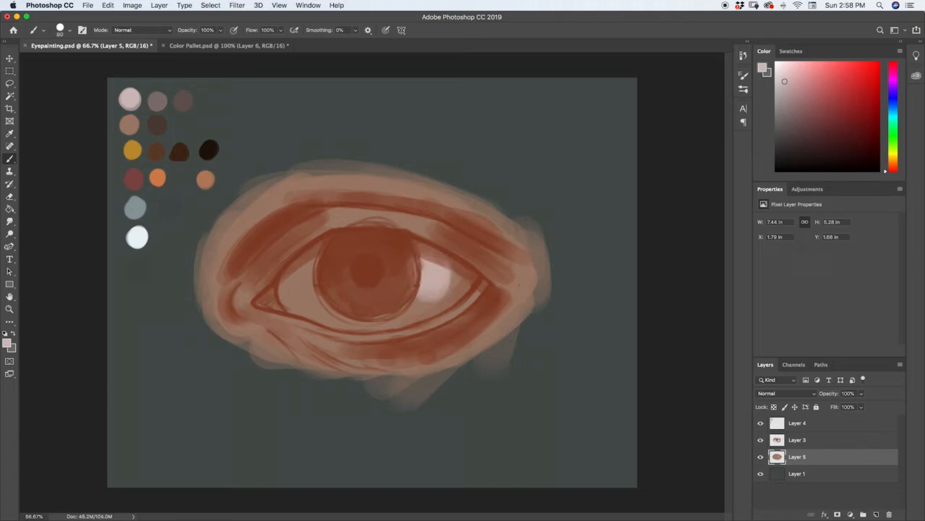
pyautogui.moveTo(454, 264)
pyautogui.mouseDown()
pyautogui.moveTo(453, 294)
pyautogui.moveTo(389, 327)
pyautogui.moveTo(386, 315)
pyautogui.moveTo(318, 309)
pyautogui.moveTo(308, 300)
pyautogui.moveTo(310, 262)
pyautogui.mouseUp()
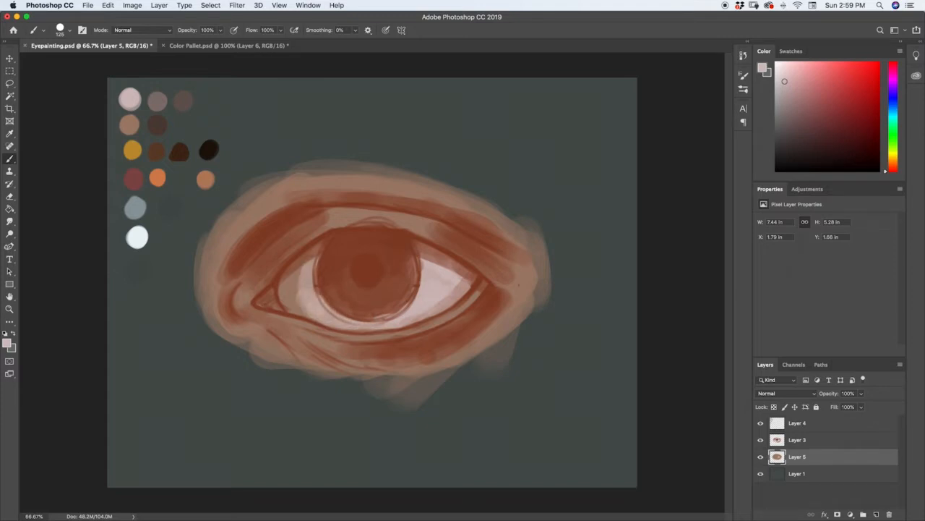
pyautogui.moveTo(311, 303)
pyautogui.mouseDown()
pyautogui.moveTo(302, 262)
pyautogui.moveTo(303, 313)
pyautogui.moveTo(292, 293)
pyautogui.mouseUp()
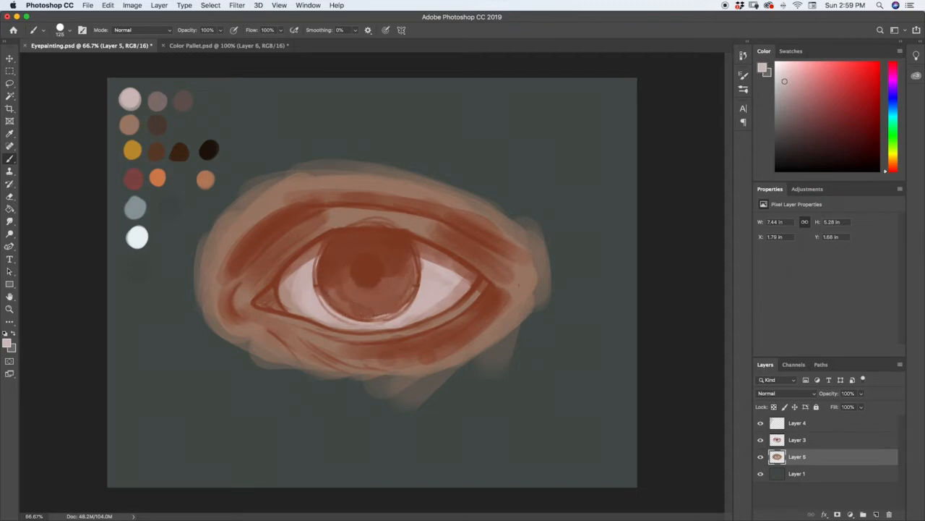
pyautogui.moveTo(290, 279); pyautogui.dragTo(289, 297)
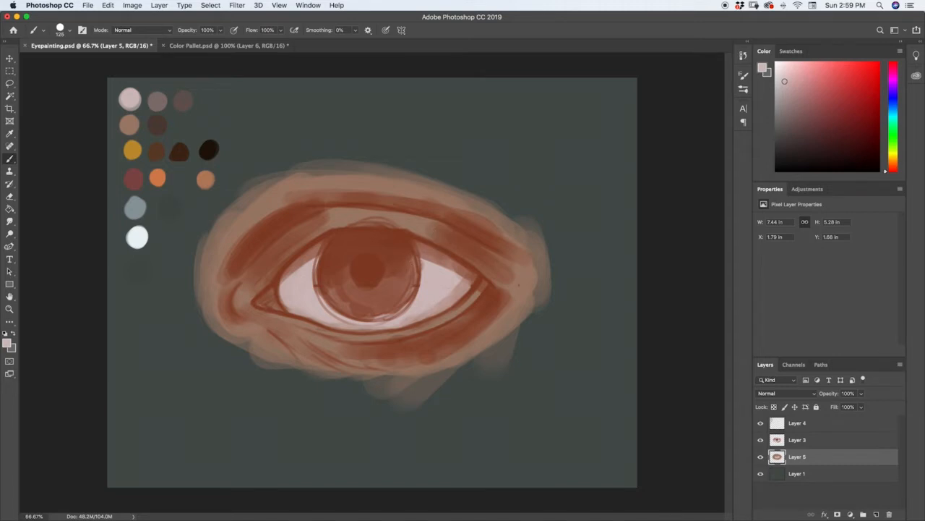
# Shade the edges of the eye whites below the upper lid and around the iris with the greyish mauve palette swatch
pyautogui.press('i')
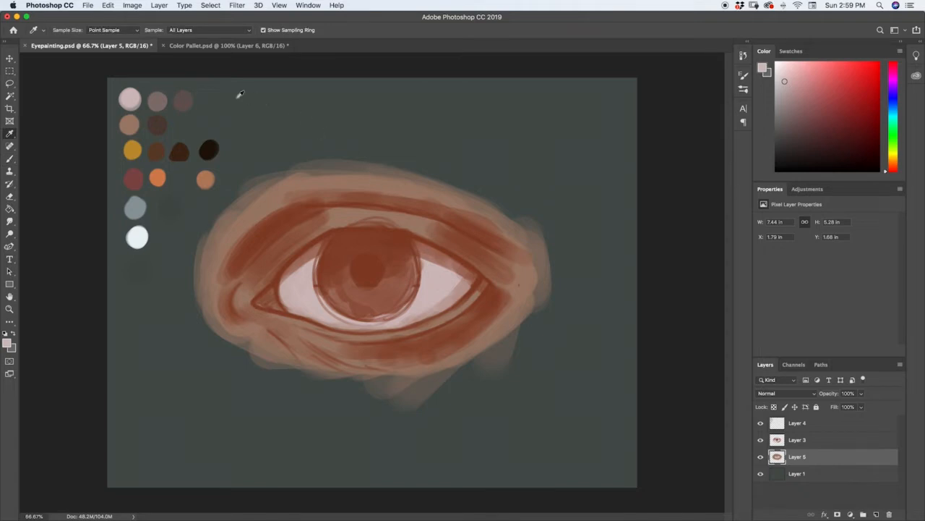
pyautogui.click(161, 96)
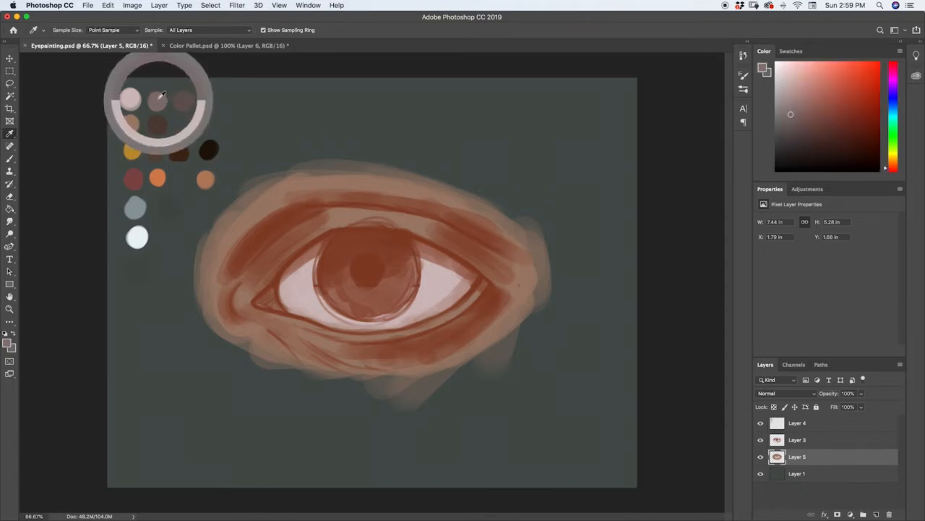
pyautogui.press('b')
pyautogui.moveTo(458, 279)
pyautogui.mouseDown()
pyautogui.moveTo(438, 302)
pyautogui.moveTo(390, 322)
pyautogui.moveTo(318, 318)
pyautogui.mouseUp()
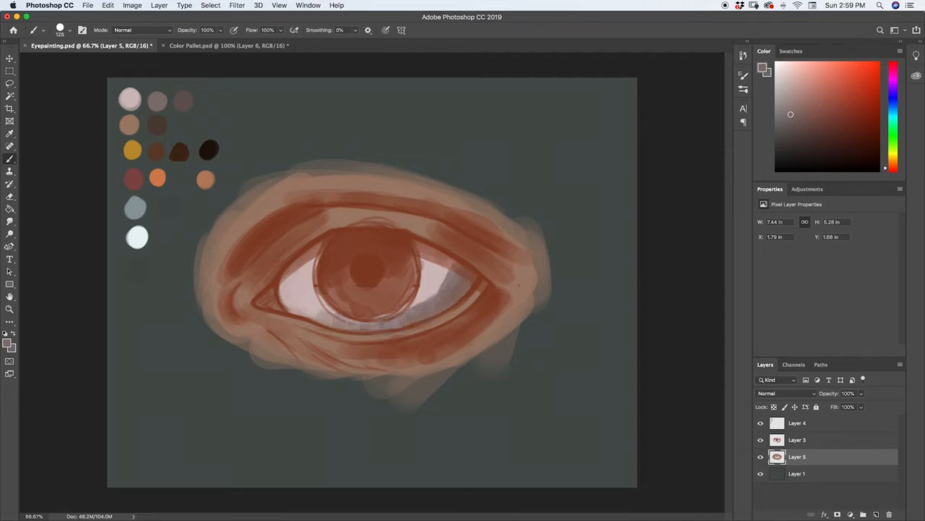
pyautogui.moveTo(419, 302); pyautogui.dragTo(450, 264)
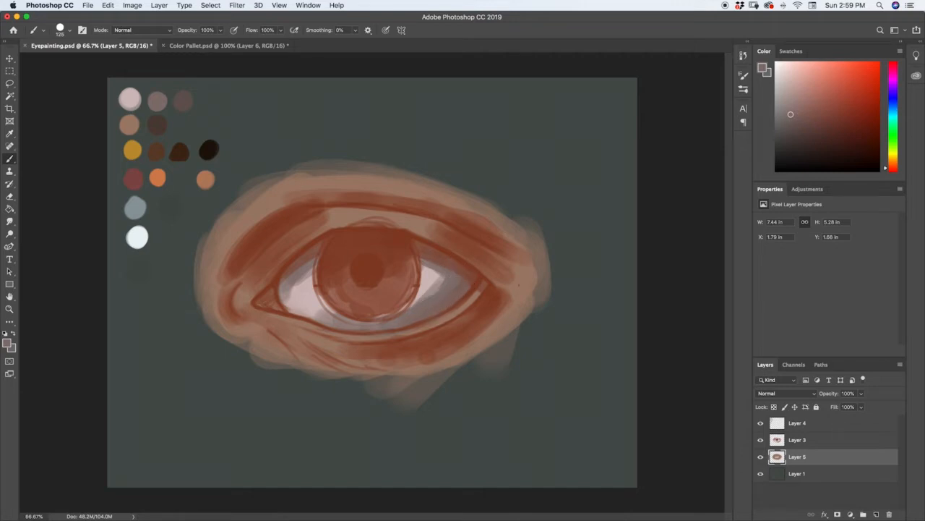
# Soften the mauve shading by painting the pale pink swatch back over the eye whites beside and below the iris
pyautogui.press('i')
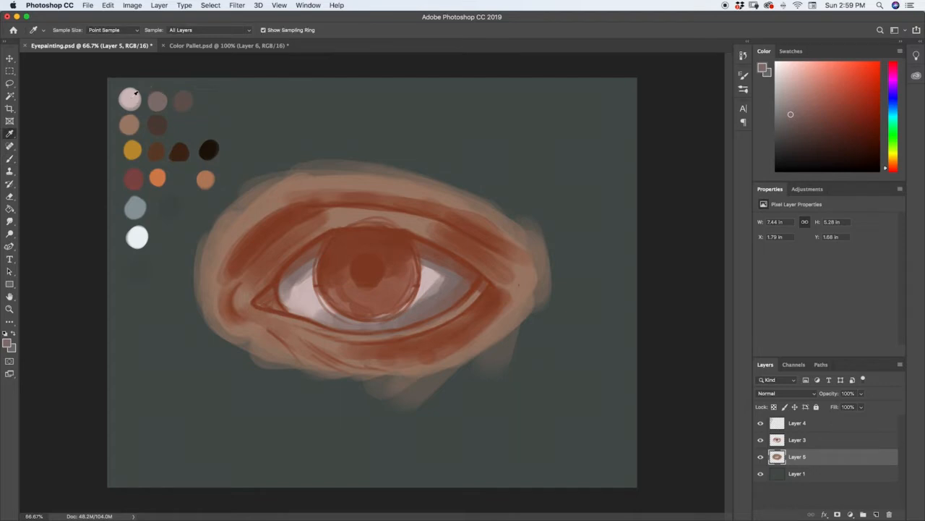
pyautogui.click(135, 93)
pyautogui.press('b')
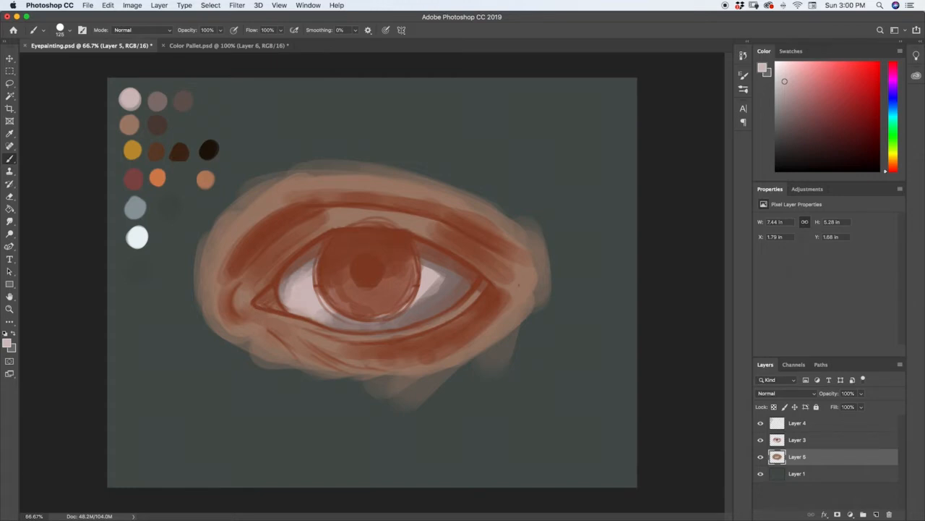
pyautogui.moveTo(433, 288)
pyautogui.mouseDown()
pyautogui.moveTo(405, 312)
pyautogui.moveTo(445, 285)
pyautogui.moveTo(390, 316)
pyautogui.mouseUp()
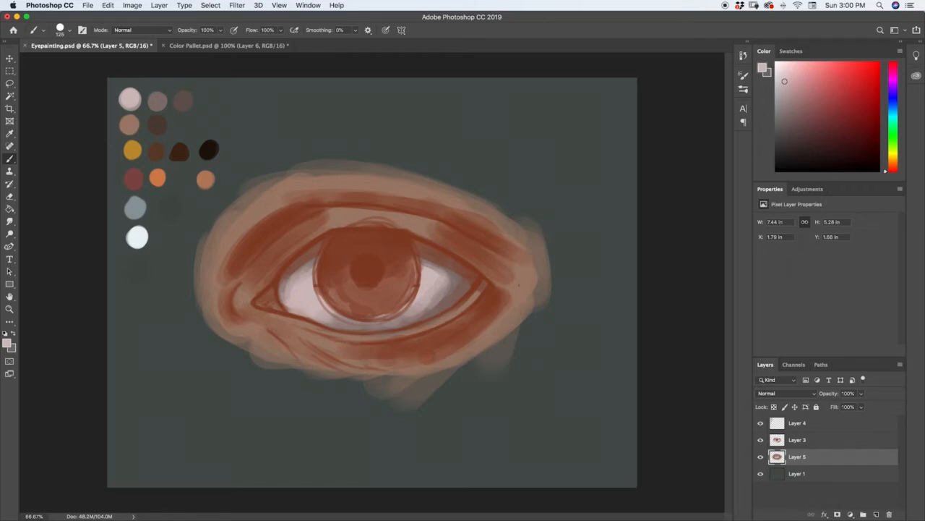
pyautogui.moveTo(350, 310); pyautogui.dragTo(347, 319)
# Fill the iris and the inner eye corner with the medium brown swatch beside the yellow, reducing the brush to 40 px for the corner
pyautogui.press('i')
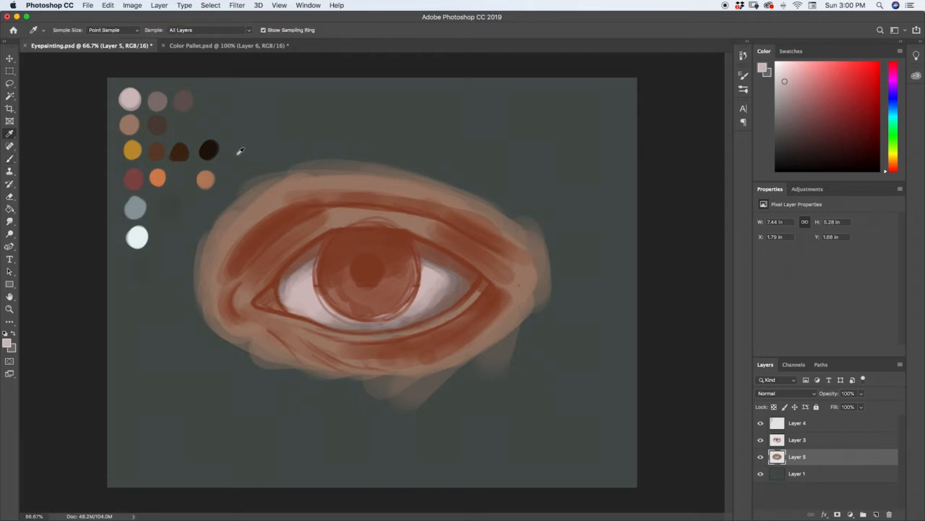
pyautogui.click(157, 148)
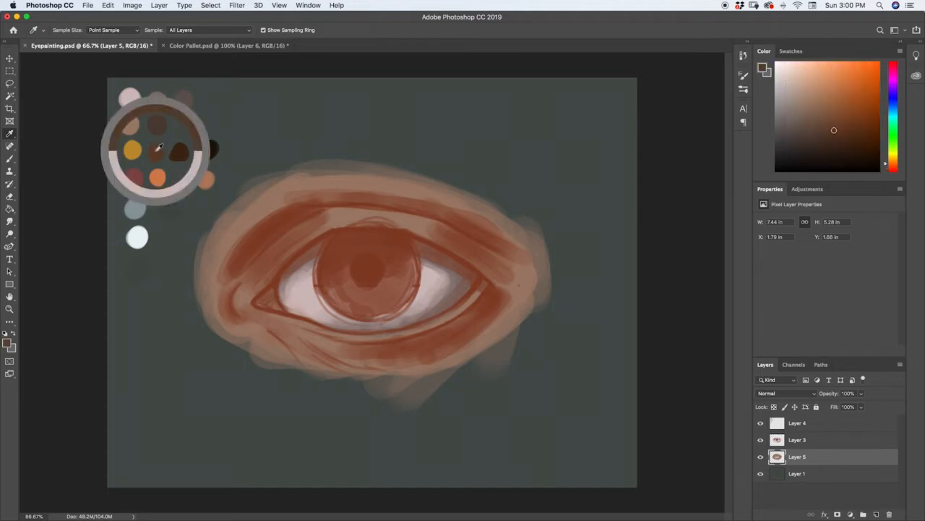
pyautogui.press('b')
pyautogui.rightClick(347, 286)
pyautogui.press('Escape')
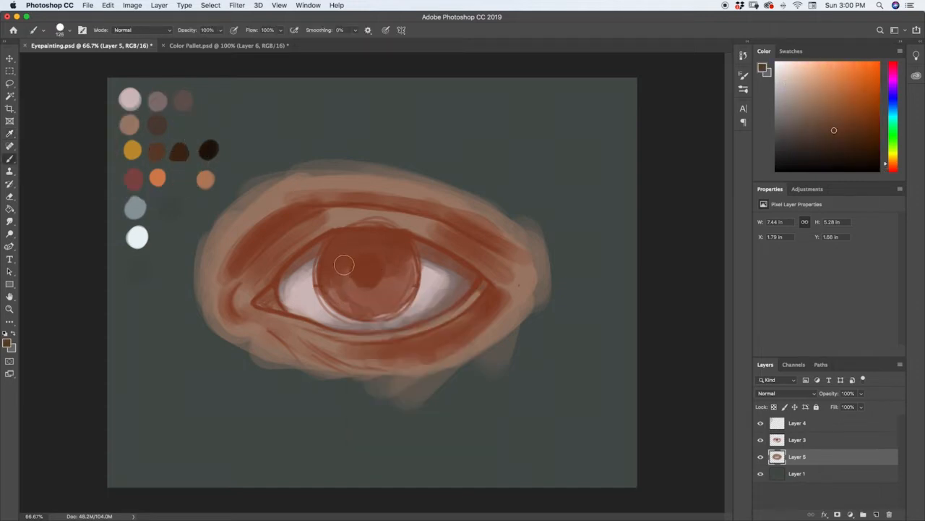
pyautogui.moveTo(357, 290)
pyautogui.mouseDown()
pyautogui.moveTo(379, 299)
pyautogui.moveTo(408, 275)
pyautogui.moveTo(406, 263)
pyautogui.moveTo(393, 302)
pyautogui.moveTo(359, 294)
pyautogui.moveTo(377, 309)
pyautogui.moveTo(341, 288)
pyautogui.moveTo(359, 308)
pyautogui.moveTo(339, 290)
pyautogui.moveTo(337, 256)
pyautogui.moveTo(405, 290)
pyautogui.moveTo(348, 239)
pyautogui.moveTo(339, 293)
pyautogui.moveTo(386, 310)
pyautogui.moveTo(400, 255)
pyautogui.moveTo(342, 273)
pyautogui.moveTo(399, 258)
pyautogui.moveTo(380, 247)
pyautogui.moveTo(334, 255)
pyautogui.moveTo(377, 308)
pyautogui.mouseUp()
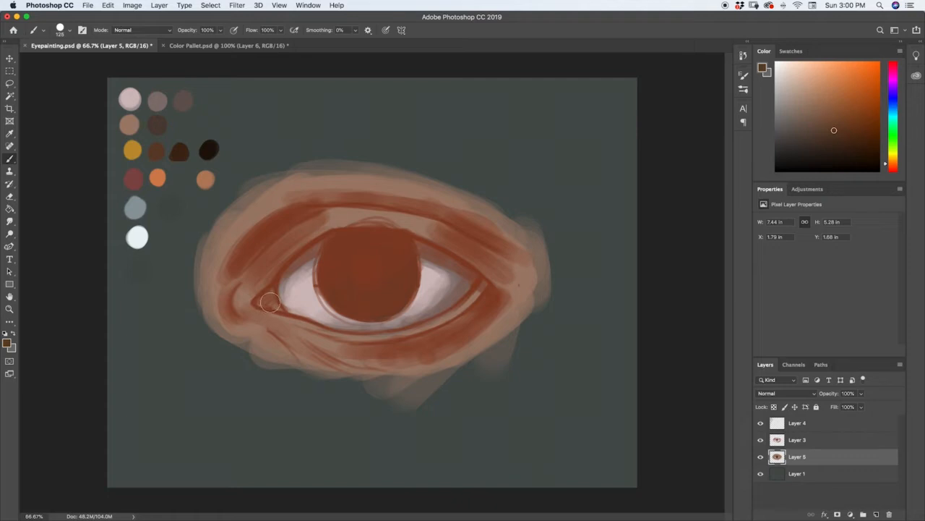
pyautogui.press('[')
pyautogui.press('[')
pyautogui.press('[')
pyautogui.press('[')
pyautogui.press('[')
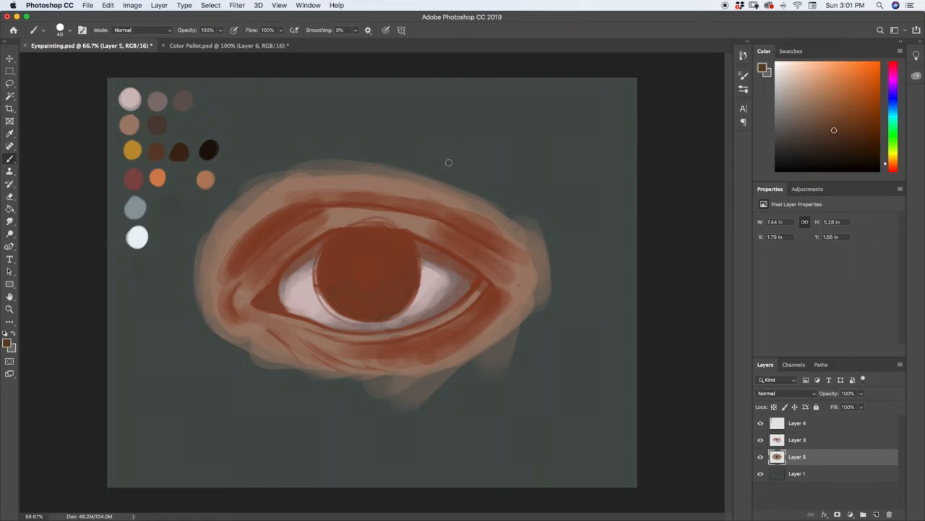
# Paint the dark red swatch along the upper eyelid crease to the outer corner with a 175 px brush
pyautogui.press('i')
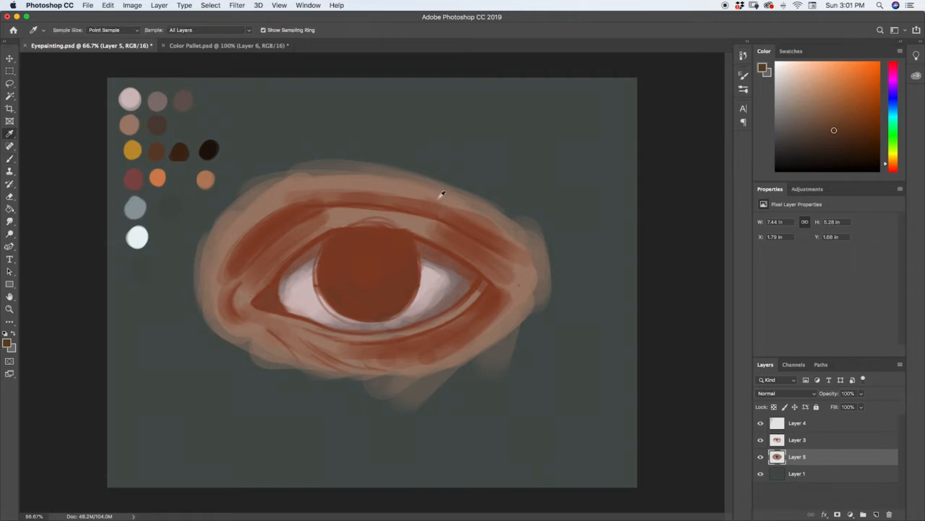
pyautogui.click(135, 177)
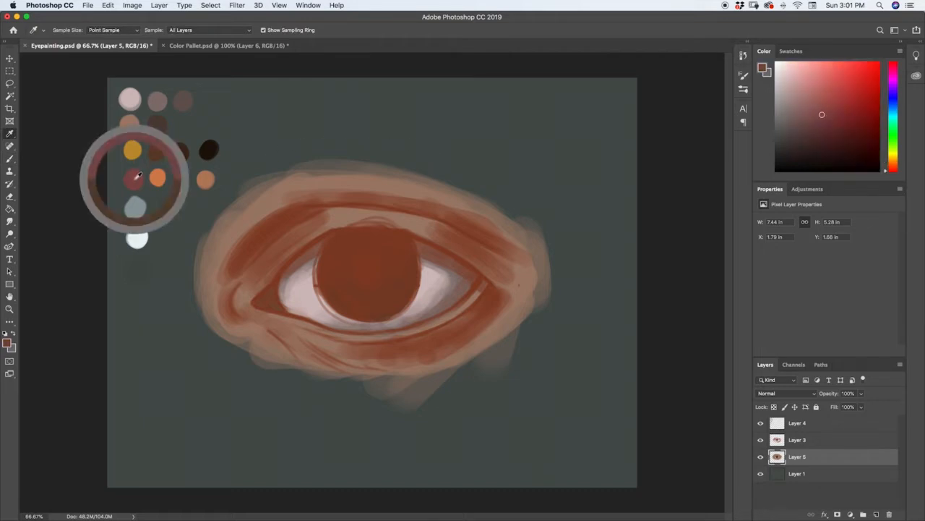
pyautogui.press('b')
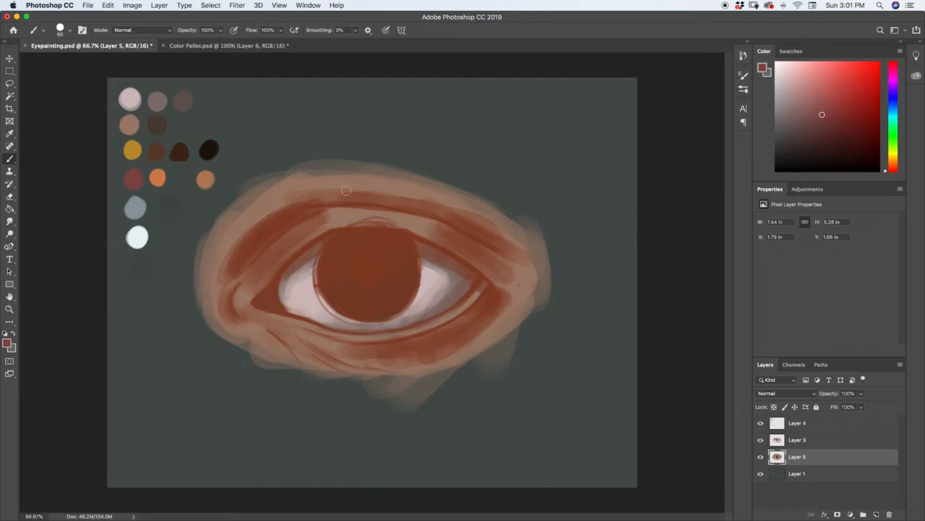
pyautogui.press(']')
pyautogui.press(']')
pyautogui.press(']')
pyautogui.press(']')
pyautogui.press(']')
pyautogui.press(']')
pyautogui.press(']')
pyautogui.moveTo(256, 238)
pyautogui.mouseDown()
pyautogui.moveTo(314, 203)
pyautogui.moveTo(289, 209)
pyautogui.moveTo(357, 195)
pyautogui.moveTo(307, 199)
pyautogui.moveTo(412, 200)
pyautogui.moveTo(371, 198)
pyautogui.moveTo(446, 213)
pyautogui.moveTo(425, 206)
pyautogui.moveTo(476, 229)
pyautogui.moveTo(452, 216)
pyautogui.moveTo(534, 280)
pyautogui.moveTo(433, 233)
pyautogui.moveTo(514, 288)
pyautogui.mouseUp()
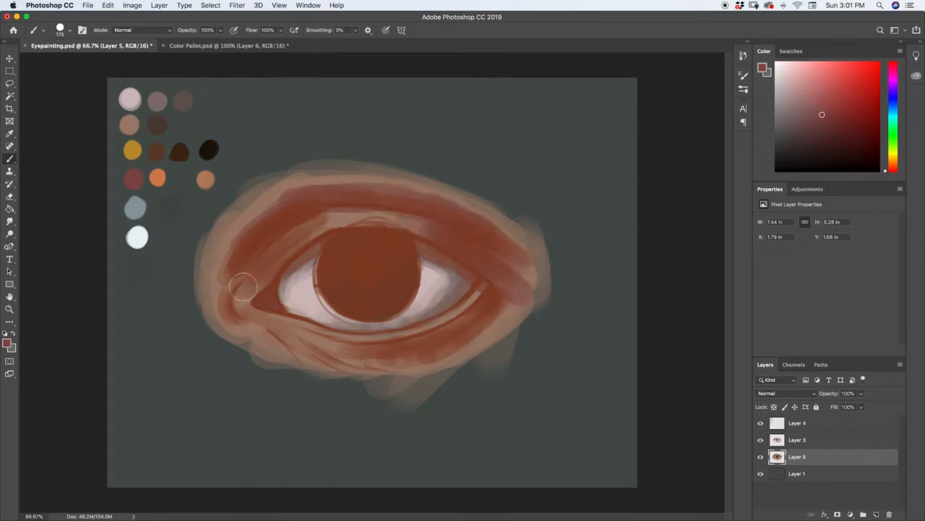
# Extend the dark red tone over the inner upper lid, the outer corner, the lower lid and around the inner corner
pyautogui.moveTo(243, 287)
pyautogui.mouseDown()
pyautogui.moveTo(318, 221)
pyautogui.moveTo(267, 264)
pyautogui.moveTo(300, 241)
pyautogui.moveTo(287, 246)
pyautogui.moveTo(357, 219)
pyautogui.moveTo(324, 223)
pyautogui.moveTo(275, 259)
pyautogui.moveTo(285, 246)
pyautogui.moveTo(246, 285)
pyautogui.moveTo(305, 260)
pyautogui.moveTo(315, 243)
pyautogui.moveTo(267, 262)
pyautogui.moveTo(308, 228)
pyautogui.mouseUp()
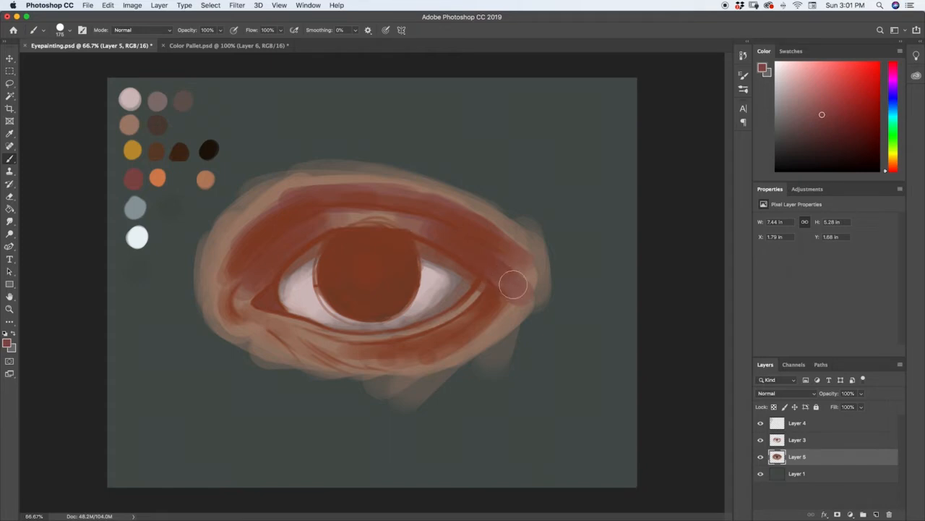
pyautogui.moveTo(518, 302)
pyautogui.mouseDown()
pyautogui.moveTo(516, 287)
pyautogui.moveTo(493, 272)
pyautogui.mouseUp()
pyautogui.moveTo(479, 314)
pyautogui.mouseDown()
pyautogui.moveTo(392, 353)
pyautogui.moveTo(347, 338)
pyautogui.mouseUp()
pyautogui.moveTo(226, 311)
pyautogui.mouseDown()
pyautogui.moveTo(231, 246)
pyautogui.moveTo(269, 202)
pyautogui.mouseUp()
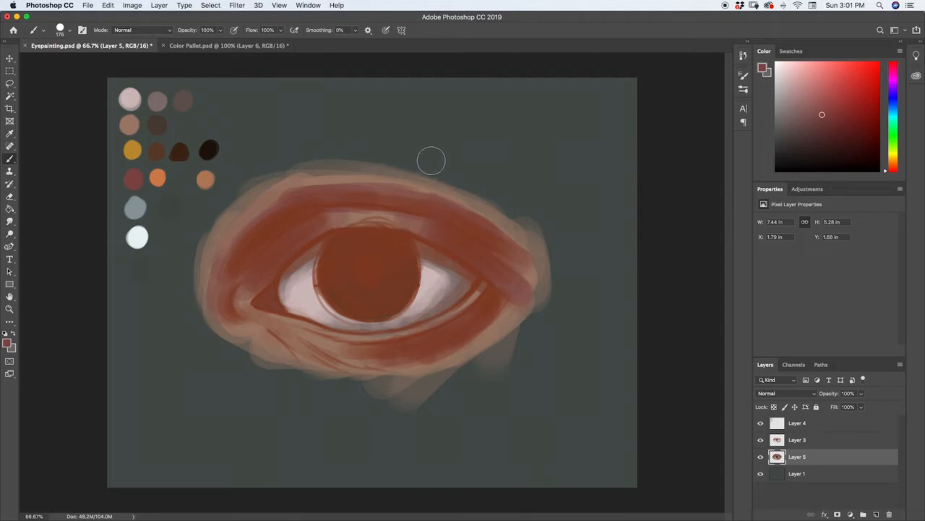
# Add the blue-grey swatch around the inner corner, beneath the lower lid and on the upper eyelid highlights
pyautogui.press('i')
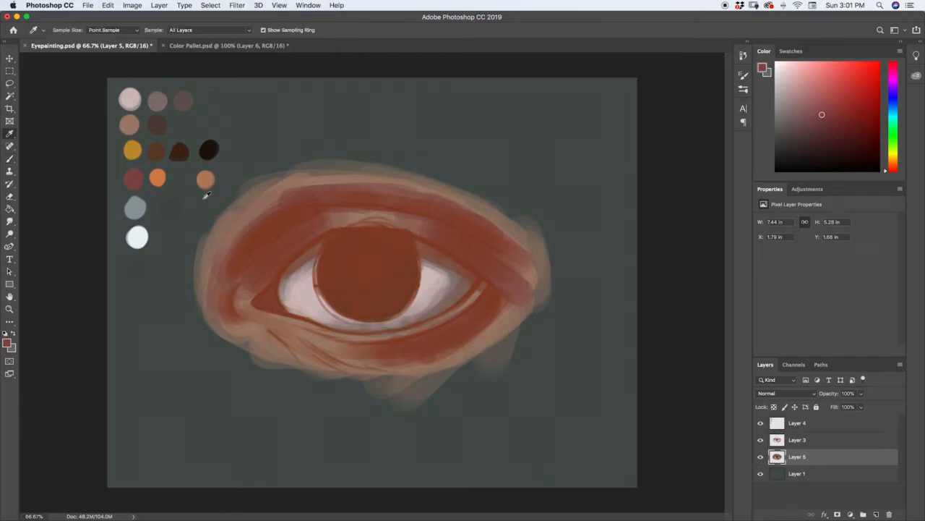
pyautogui.click(138, 206)
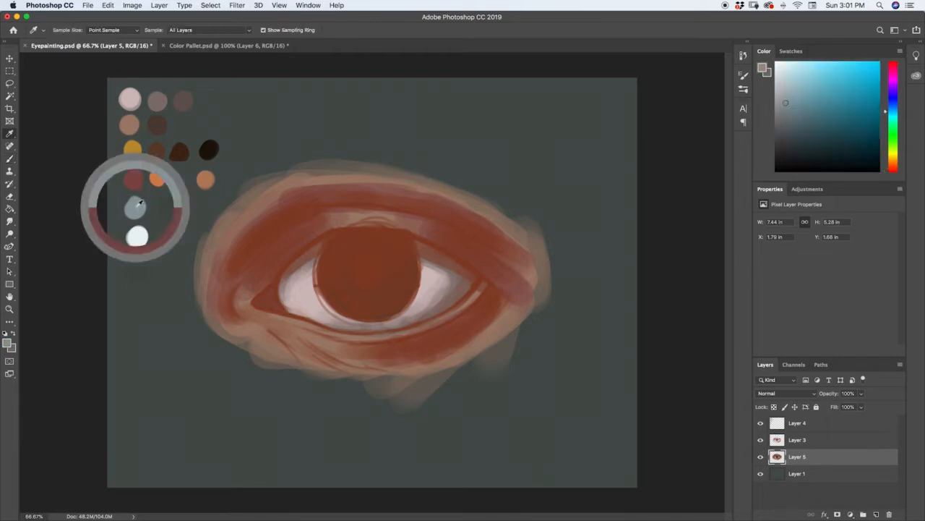
pyautogui.press('b')
pyautogui.moveTo(219, 285)
pyautogui.mouseDown()
pyautogui.moveTo(224, 312)
pyautogui.moveTo(221, 274)
pyautogui.moveTo(229, 269)
pyautogui.moveTo(210, 289)
pyautogui.moveTo(220, 329)
pyautogui.moveTo(224, 306)
pyautogui.mouseUp()
pyautogui.moveTo(273, 339); pyautogui.dragTo(358, 368)
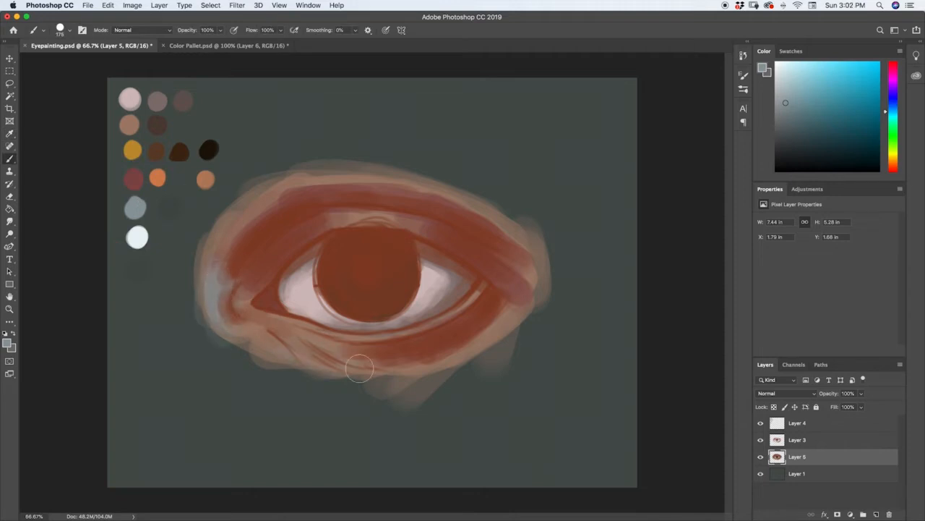
pyautogui.moveTo(288, 338); pyautogui.dragTo(383, 364)
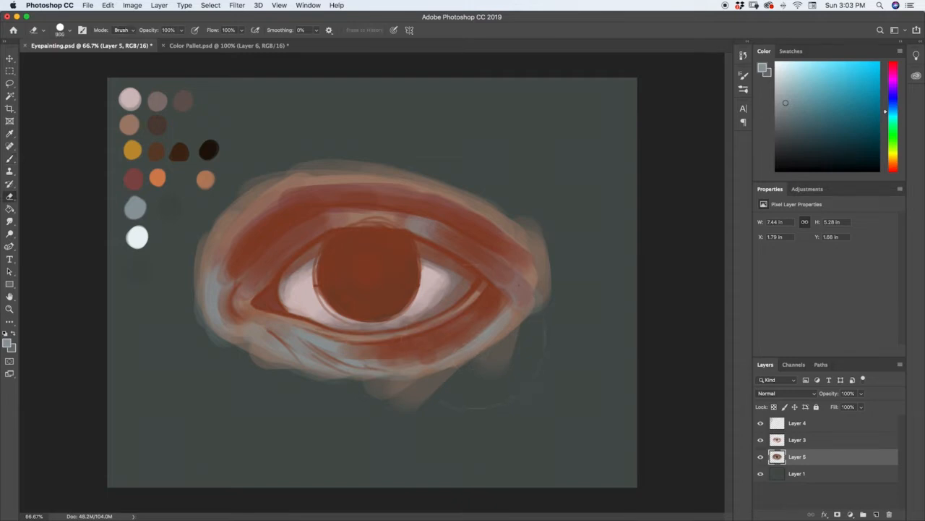
# Darken the upper eyelid crease from the inner to the outer side with the second-row dark brown swatch and a 90 px brush
pyautogui.press('i')
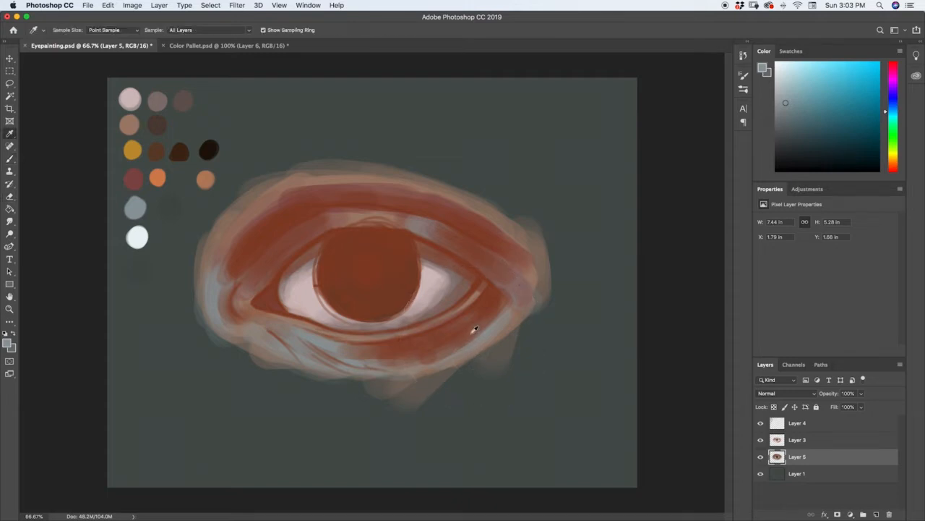
pyautogui.click(159, 121)
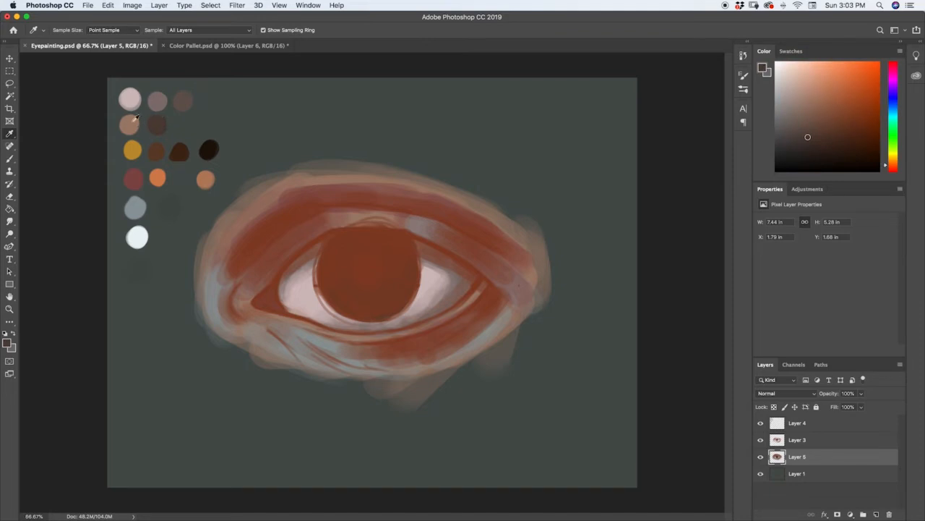
pyautogui.press('b')
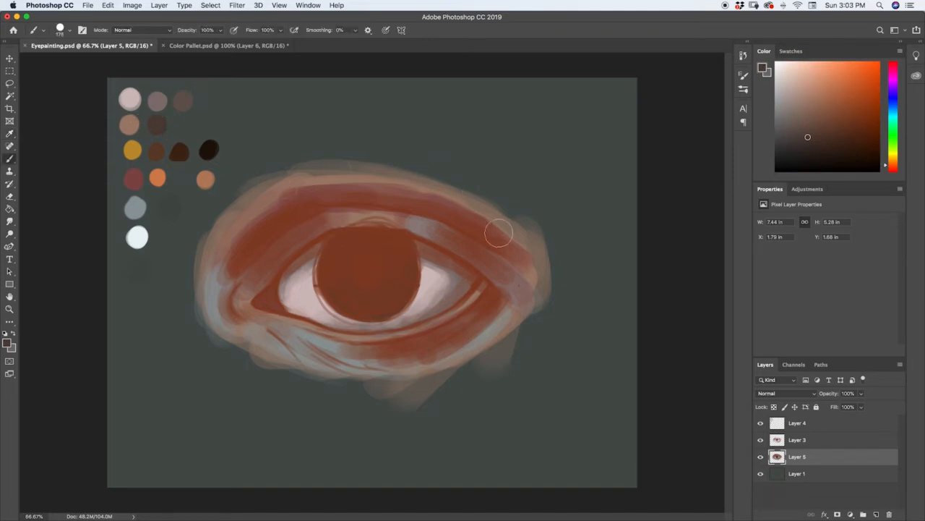
pyautogui.press('[')
pyautogui.press('[')
pyautogui.press('[')
pyautogui.press('[')
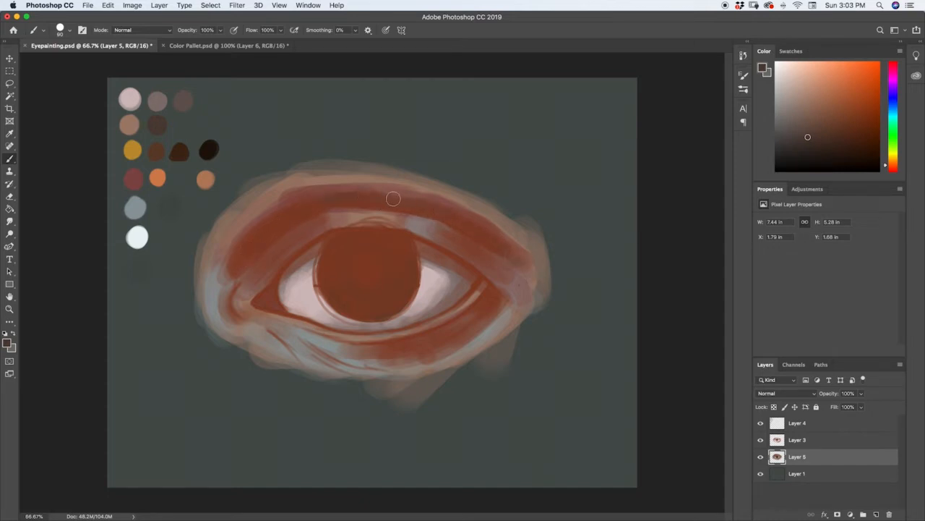
pyautogui.moveTo(283, 204); pyautogui.dragTo(246, 232)
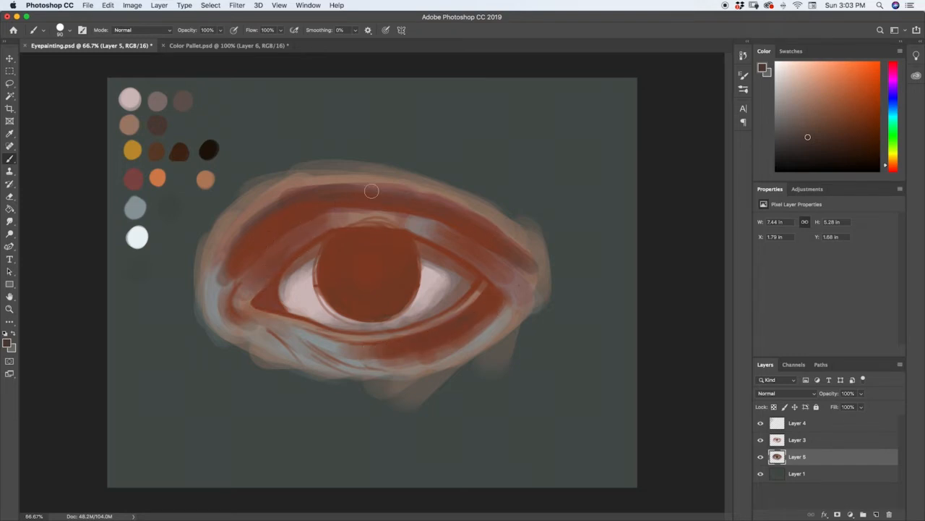
pyautogui.moveTo(276, 197); pyautogui.dragTo(262, 202)
pyautogui.moveTo(305, 182)
pyautogui.mouseDown()
pyautogui.moveTo(415, 191)
pyautogui.moveTo(307, 185)
pyautogui.moveTo(405, 185)
pyautogui.moveTo(491, 226)
pyautogui.moveTo(433, 192)
pyautogui.moveTo(387, 183)
pyautogui.moveTo(524, 250)
pyautogui.moveTo(458, 208)
pyautogui.moveTo(484, 218)
pyautogui.moveTo(545, 268)
pyautogui.moveTo(486, 220)
pyautogui.moveTo(367, 180)
pyautogui.moveTo(311, 181)
pyautogui.mouseUp()
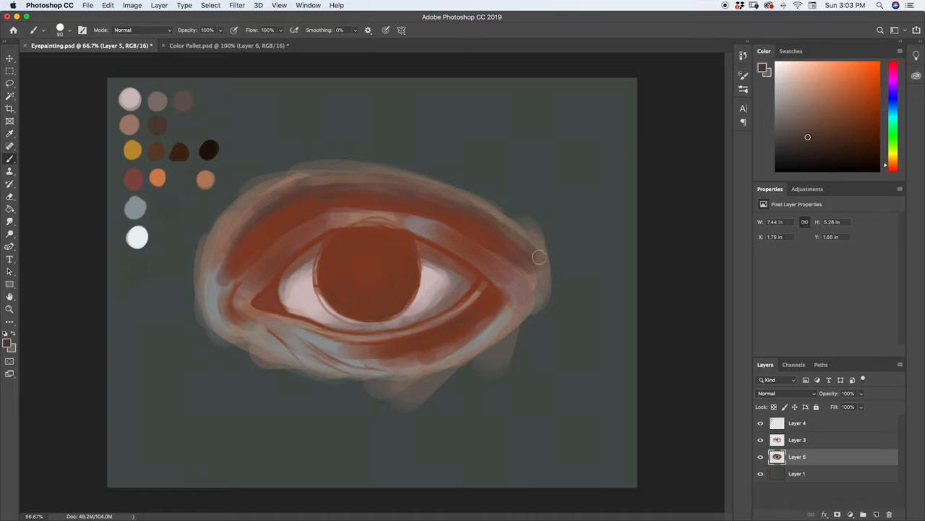
pyautogui.moveTo(539, 258)
pyautogui.mouseDown()
pyautogui.moveTo(477, 211)
pyautogui.moveTo(344, 182)
pyautogui.moveTo(300, 188)
pyautogui.mouseUp()
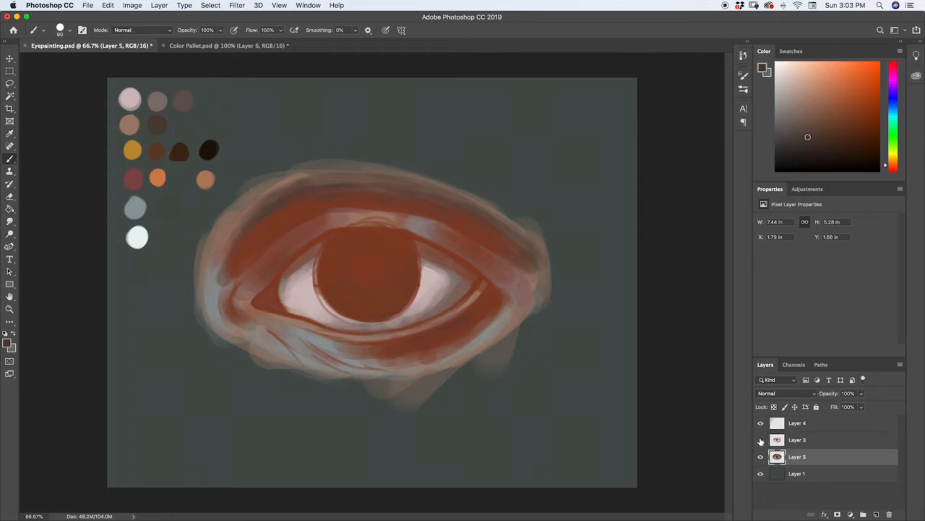
# Compare the sketch and the colour block-in by toggling the visibility of Layer 3 and Layer 5
pyautogui.click(761, 439)
pyautogui.click(761, 440)
pyautogui.click(761, 440)
pyautogui.click(760, 439)
pyautogui.click(760, 439)
pyautogui.click(761, 440)
pyautogui.click(760, 456)
pyautogui.click(761, 456)
pyautogui.click(760, 457)
pyautogui.click(761, 456)
pyautogui.click(760, 456)
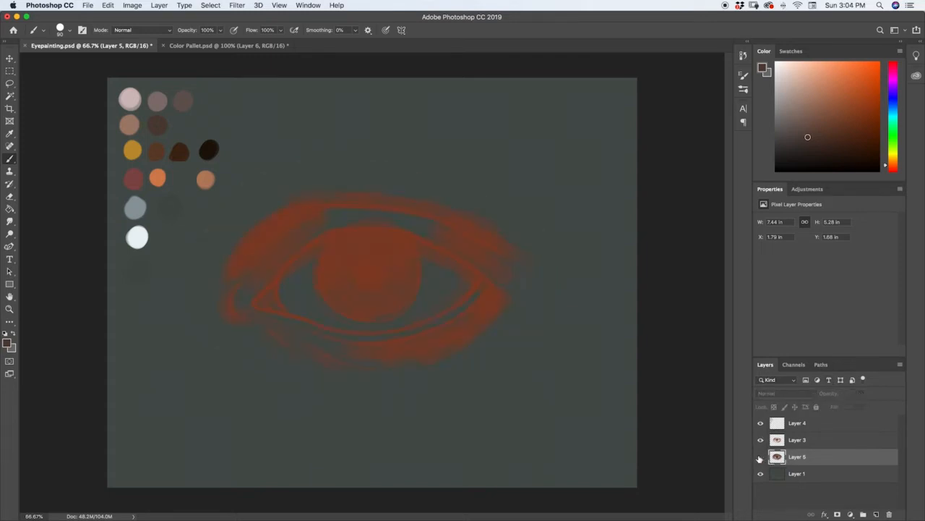
pyautogui.click(760, 456)
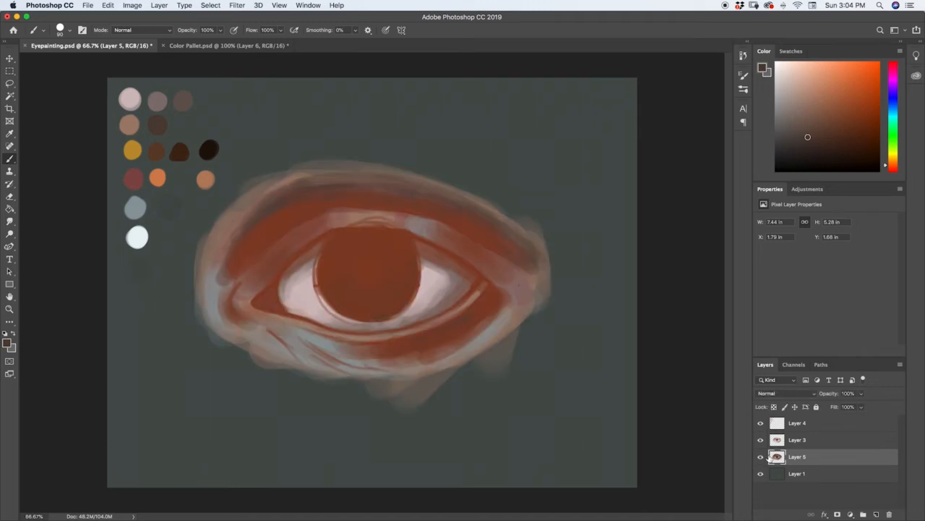
# Merge Layer 3 and Layer 5 into a single layer
pyautogui.keyDown('shift'); pyautogui.click(797, 442); pyautogui.keyUp('shift')
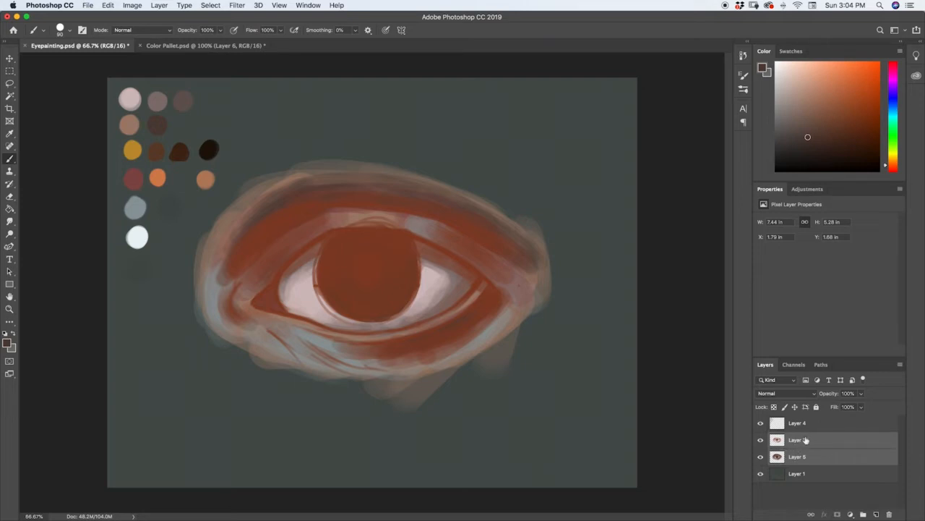
pyautogui.rightClick(801, 444)
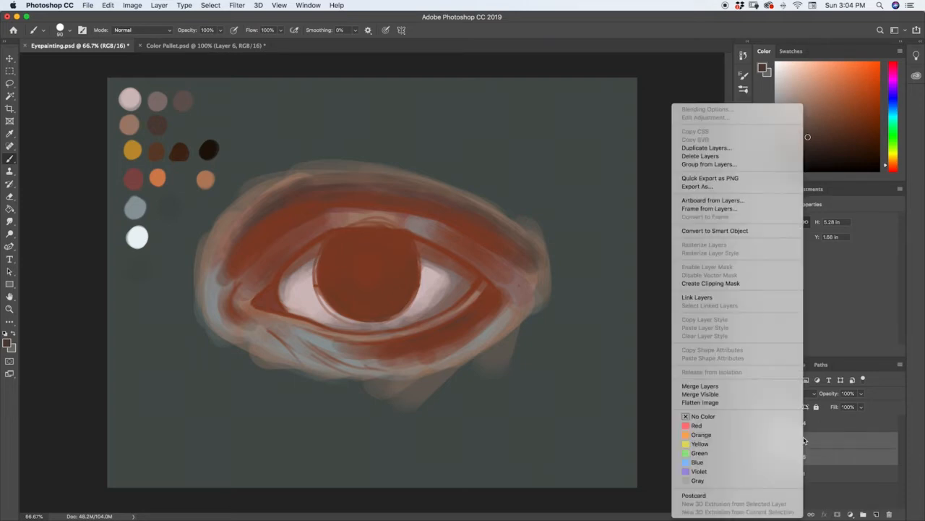
pyautogui.click(719, 386)
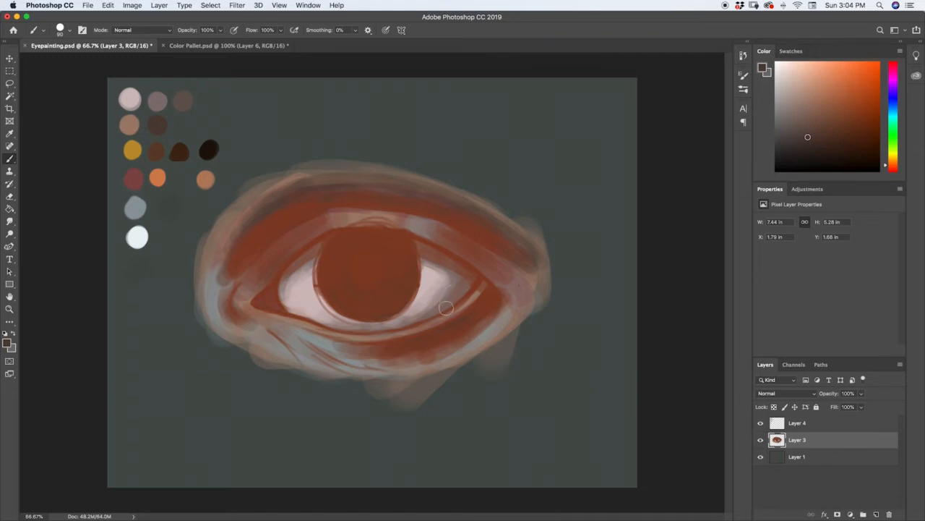
# Check the contents of the merged Layer 3 by toggling its visibility
pyautogui.click(759, 441)
pyautogui.click(760, 441)
pyautogui.click(760, 441)
pyautogui.click(760, 440)
pyautogui.click(760, 441)
pyautogui.click(761, 440)
pyautogui.click(761, 440)
pyautogui.click(760, 440)
# Try a dark brown brush stroke over the outer corner of the eye, and undo it
pyautogui.moveTo(478, 279); pyautogui.dragTo(474, 288)
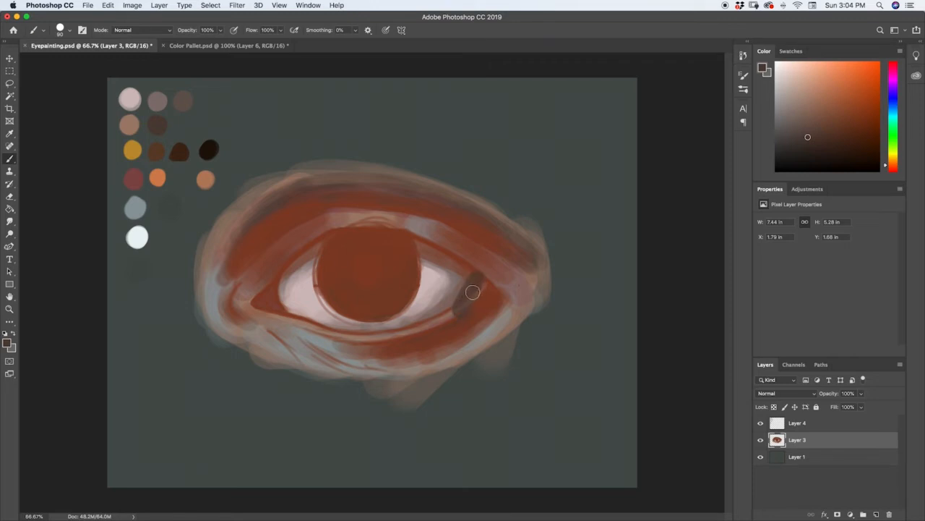
pyautogui.press('super+z')
# Smudge the outer corner of the lower eyelid with the Smudge tool at 60 px and 5% strength
pyautogui.click(11, 223)
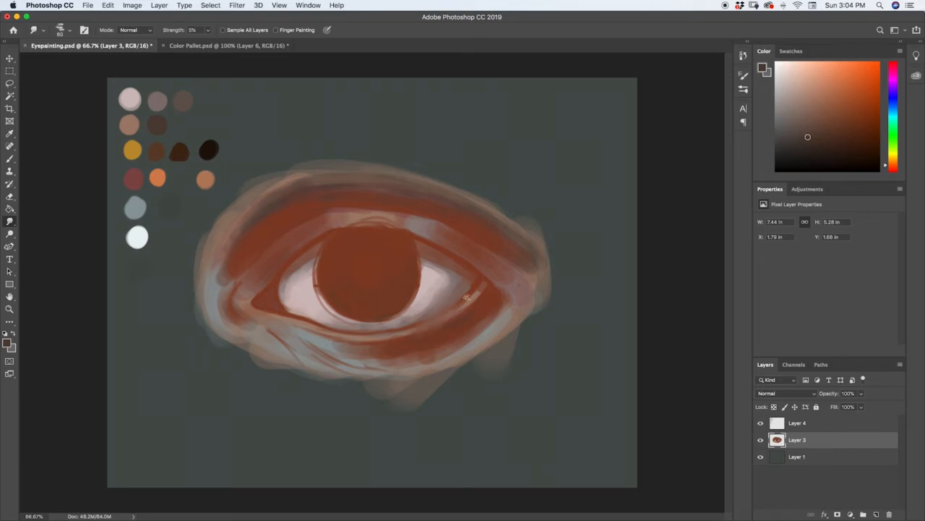
pyautogui.press('super+z')
pyautogui.moveTo(480, 293); pyautogui.dragTo(456, 305)
pyautogui.click(14, 226)
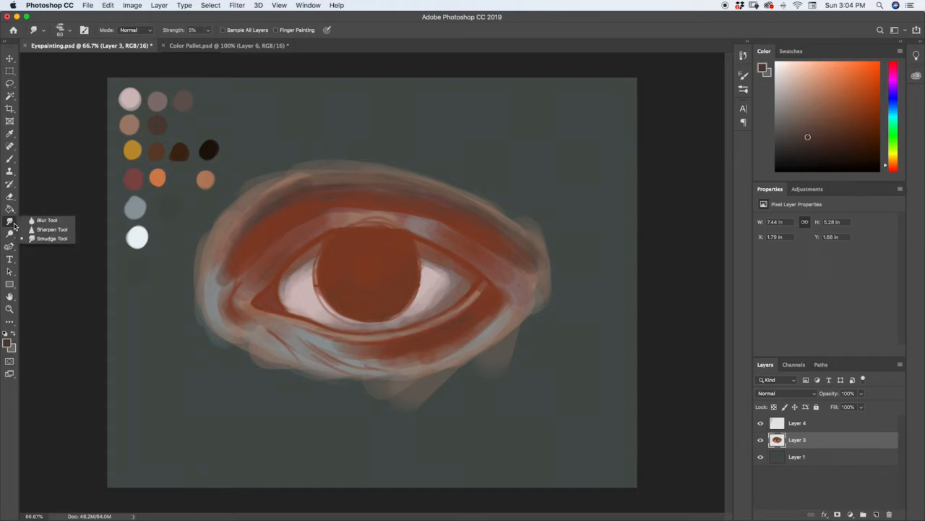
pyautogui.click(61, 237)
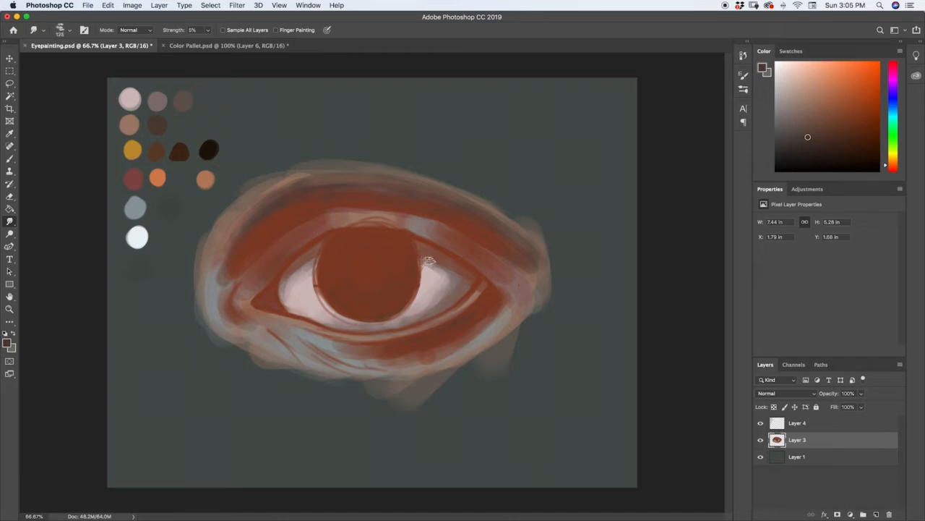
# Try a Smudge stroke at 300 px and 71% strength from the outer upper lid across the eye white, and undo it
pyautogui.press(']')
pyautogui.press(']')
pyautogui.press(']')
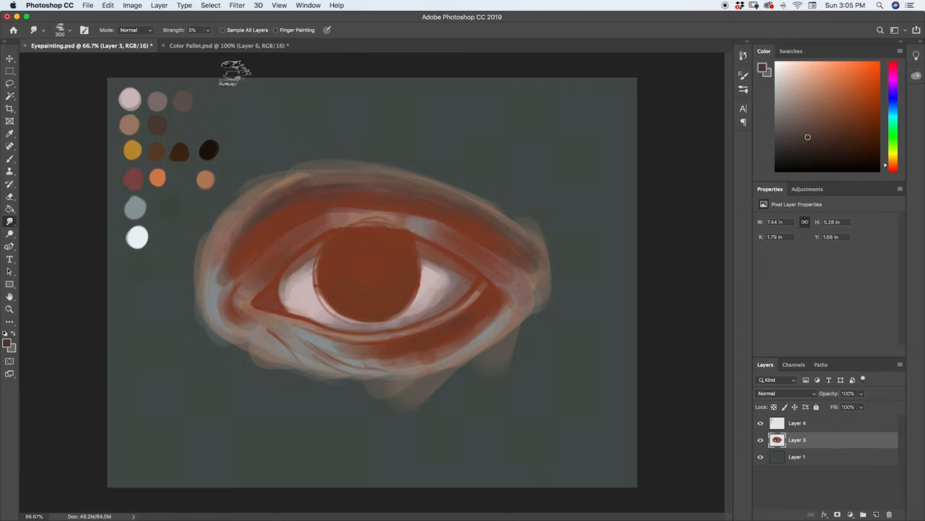
pyautogui.click(208, 32)
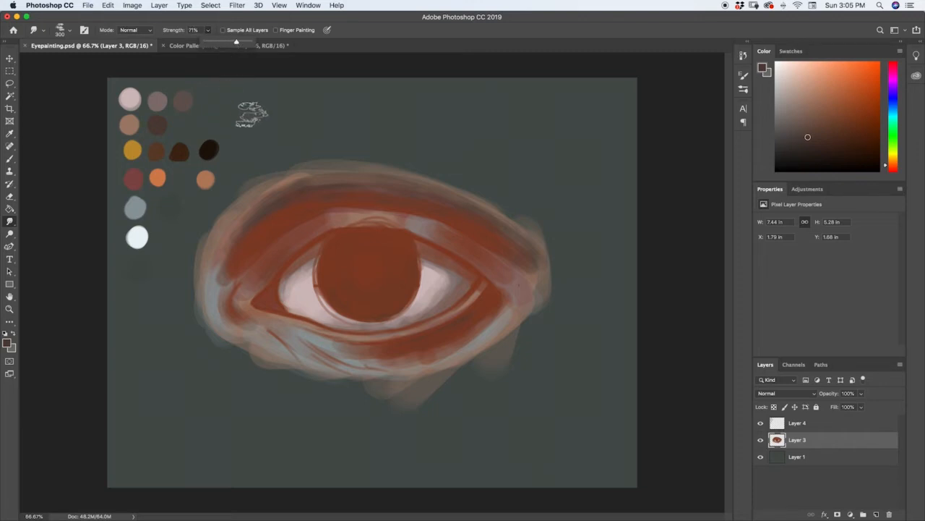
pyautogui.moveTo(466, 194)
pyautogui.mouseDown()
pyautogui.moveTo(439, 301)
pyautogui.moveTo(397, 319)
pyautogui.mouseUp()
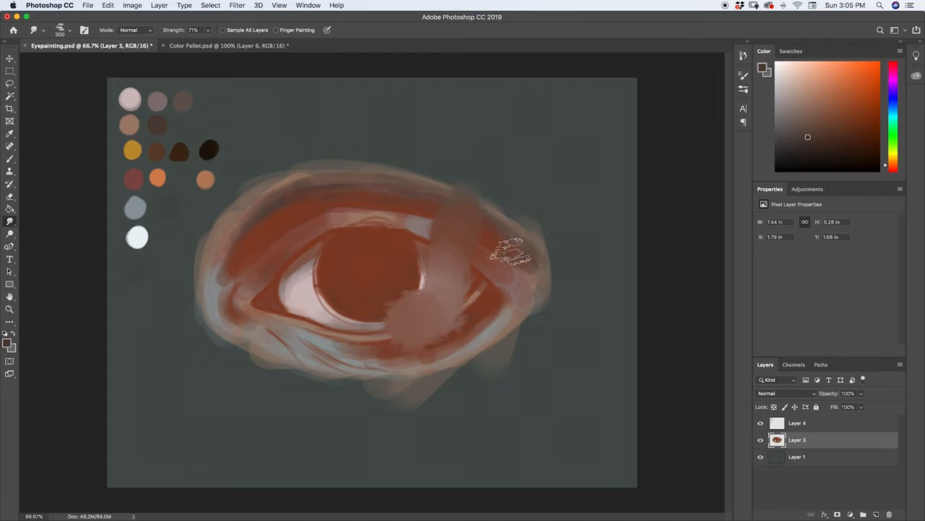
pyautogui.press('super+z')
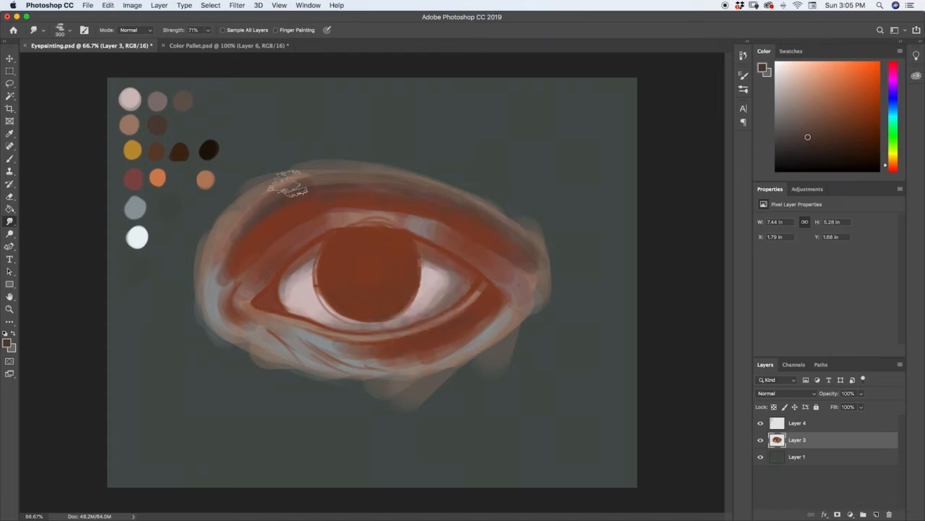
# Blend the skin below the eye and the inner half of the upper eyelid with the Smudge tool at 300 px and 5% strength
pyautogui.click(207, 31)
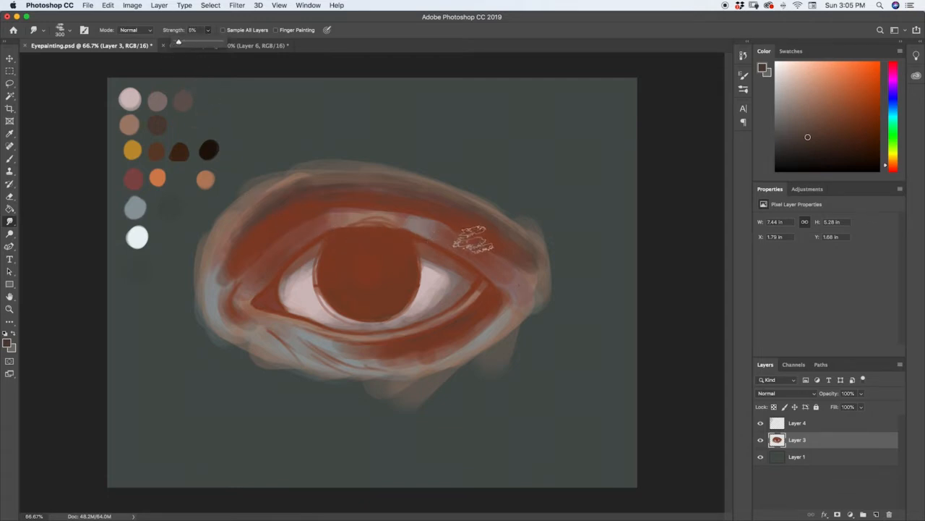
pyautogui.press('[')
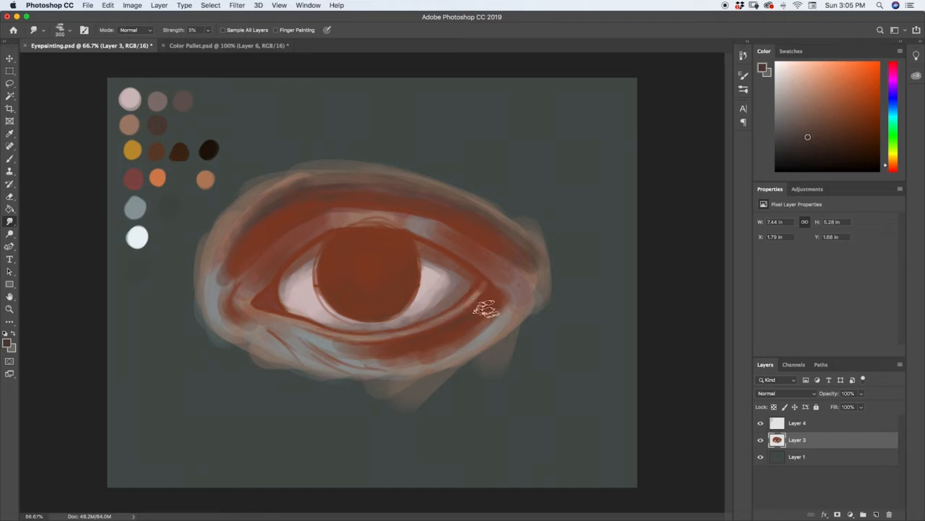
pyautogui.press(']')
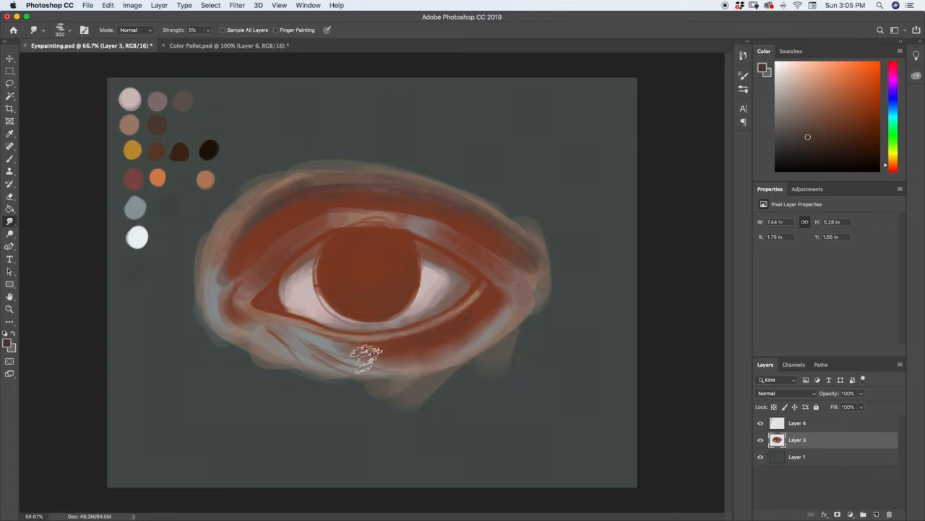
pyautogui.moveTo(366, 359); pyautogui.dragTo(397, 351)
pyautogui.moveTo(336, 346)
pyautogui.mouseDown()
pyautogui.moveTo(368, 352)
pyautogui.moveTo(302, 350)
pyautogui.moveTo(388, 358)
pyautogui.moveTo(344, 364)
pyautogui.moveTo(399, 356)
pyautogui.mouseUp()
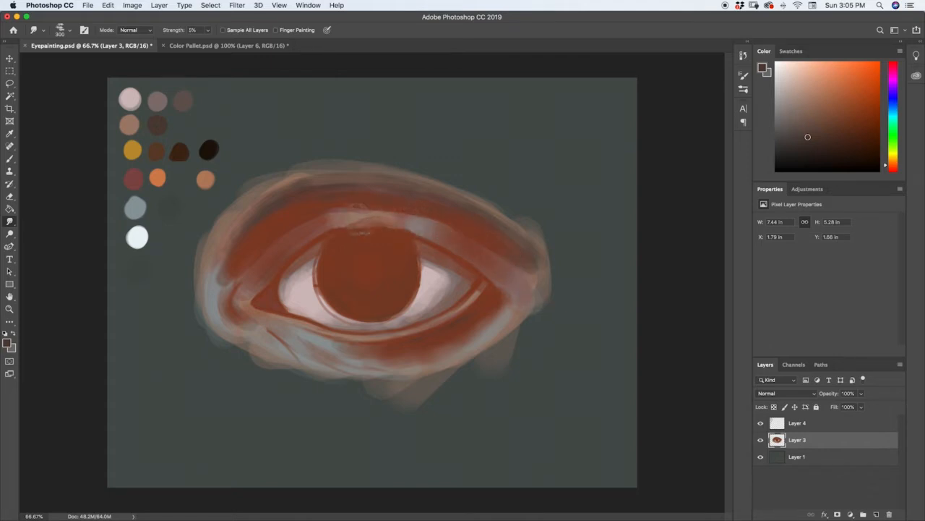
pyautogui.moveTo(336, 221)
pyautogui.mouseDown()
pyautogui.moveTo(301, 236)
pyautogui.moveTo(251, 286)
pyautogui.mouseUp()
pyautogui.moveTo(285, 247)
pyautogui.mouseDown()
pyautogui.moveTo(239, 294)
pyautogui.moveTo(250, 279)
pyautogui.moveTo(260, 310)
pyautogui.mouseUp()
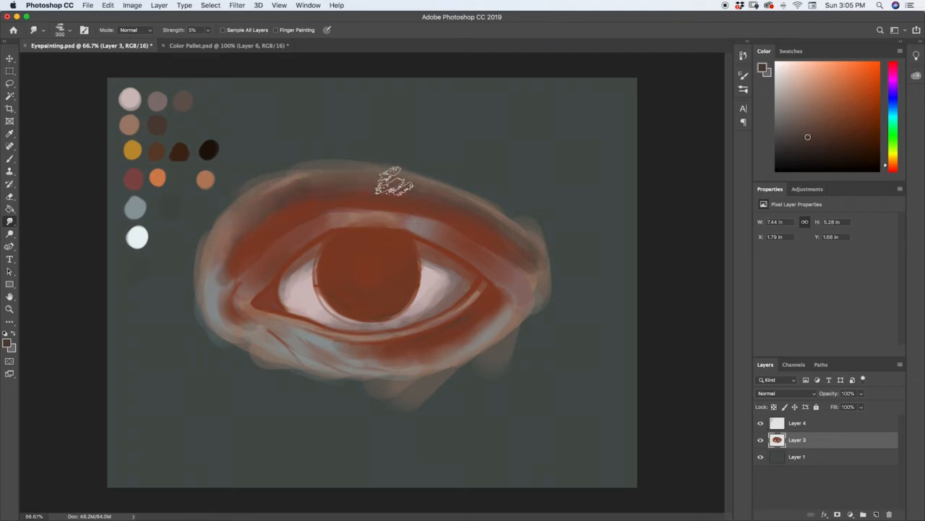
# Try smudging the upper eyelid crease towards its outer side, and undo the stroke
pyautogui.moveTo(465, 208); pyautogui.dragTo(502, 231)
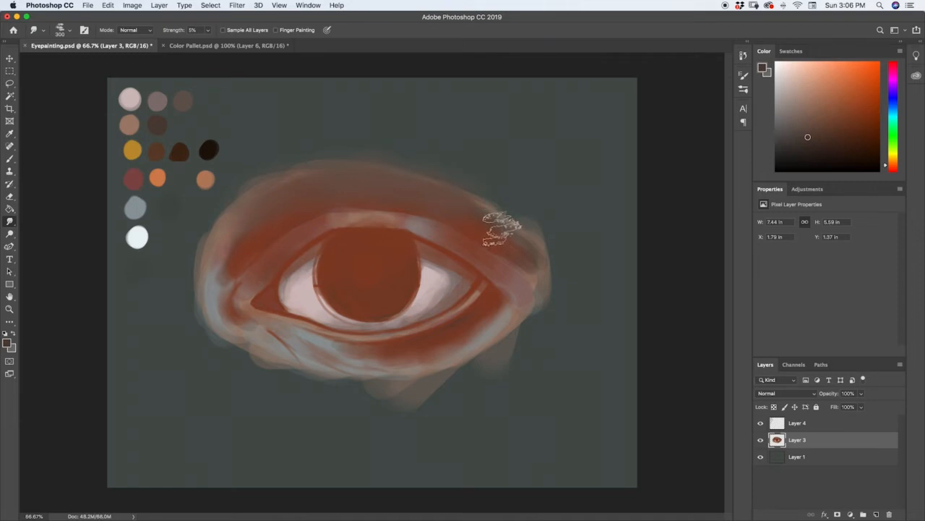
pyautogui.press('super+z')
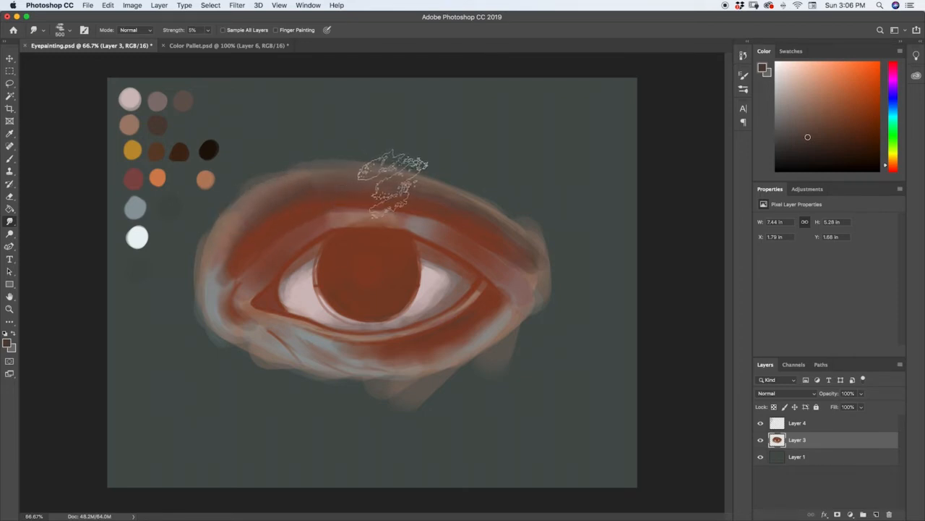
# Soften the outer edges of the painted skin into the background and blend both eye corners with the Smudge tool at 250 px
pyautogui.press('[')
pyautogui.press('[')
pyautogui.press('[')
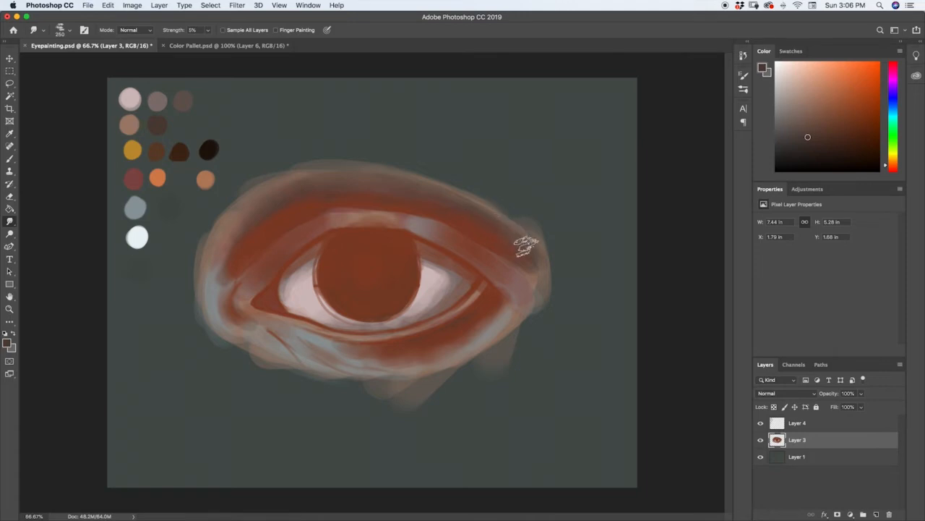
pyautogui.moveTo(524, 260)
pyautogui.mouseDown()
pyautogui.moveTo(539, 280)
pyautogui.moveTo(523, 270)
pyautogui.moveTo(538, 264)
pyautogui.moveTo(543, 236)
pyautogui.moveTo(504, 209)
pyautogui.moveTo(536, 236)
pyautogui.moveTo(562, 240)
pyautogui.moveTo(549, 238)
pyautogui.moveTo(557, 279)
pyautogui.moveTo(537, 329)
pyautogui.moveTo(533, 314)
pyautogui.moveTo(496, 360)
pyautogui.moveTo(407, 406)
pyautogui.moveTo(454, 382)
pyautogui.moveTo(391, 394)
pyautogui.moveTo(435, 379)
pyautogui.moveTo(377, 387)
pyautogui.moveTo(343, 377)
pyautogui.moveTo(382, 379)
pyautogui.moveTo(292, 365)
pyautogui.moveTo(330, 379)
pyautogui.moveTo(272, 365)
pyautogui.moveTo(240, 348)
pyautogui.mouseUp()
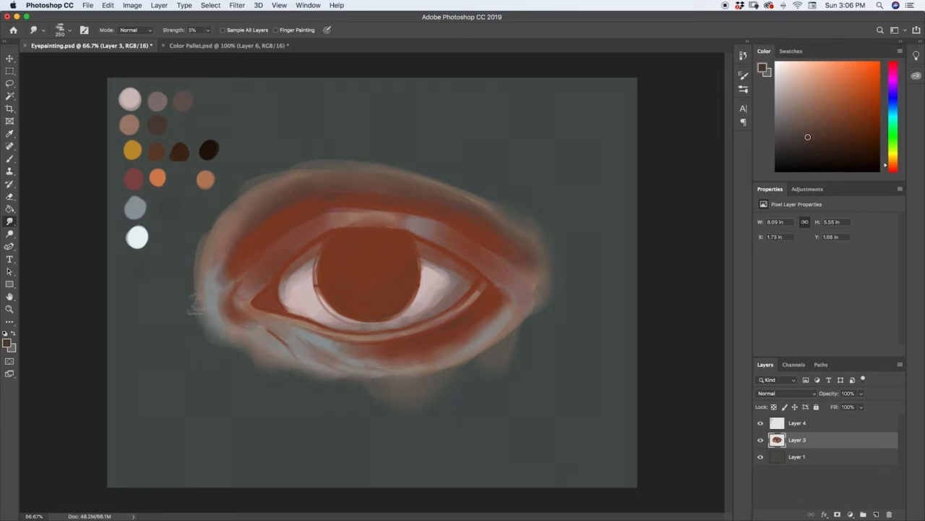
pyautogui.moveTo(193, 304)
pyautogui.mouseDown()
pyautogui.moveTo(198, 261)
pyautogui.moveTo(183, 289)
pyautogui.moveTo(207, 249)
pyautogui.moveTo(192, 246)
pyautogui.moveTo(184, 266)
pyautogui.moveTo(244, 186)
pyautogui.moveTo(247, 201)
pyautogui.moveTo(275, 170)
pyautogui.moveTo(258, 181)
pyautogui.moveTo(292, 169)
pyautogui.moveTo(261, 175)
pyautogui.moveTo(321, 164)
pyautogui.moveTo(297, 165)
pyautogui.moveTo(313, 163)
pyautogui.moveTo(308, 145)
pyautogui.moveTo(329, 151)
pyautogui.moveTo(321, 162)
pyautogui.moveTo(370, 159)
pyautogui.moveTo(351, 165)
pyautogui.moveTo(363, 156)
pyautogui.moveTo(387, 166)
pyautogui.moveTo(369, 172)
pyautogui.moveTo(354, 167)
pyautogui.moveTo(384, 168)
pyautogui.moveTo(372, 150)
pyautogui.moveTo(390, 158)
pyautogui.moveTo(345, 157)
pyautogui.moveTo(438, 169)
pyautogui.moveTo(418, 165)
pyautogui.moveTo(446, 189)
pyautogui.moveTo(396, 153)
pyautogui.mouseUp()
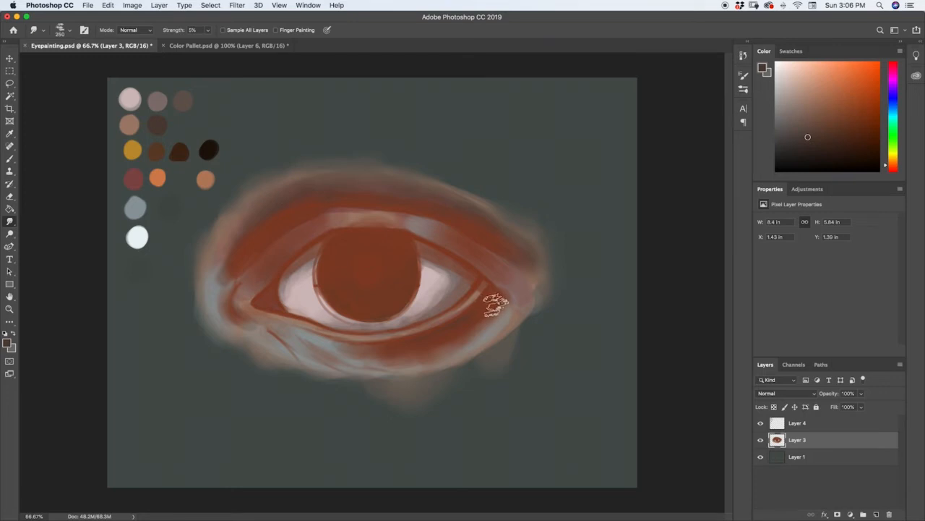
pyautogui.moveTo(496, 304)
pyautogui.mouseDown()
pyautogui.moveTo(497, 282)
pyautogui.moveTo(479, 320)
pyautogui.moveTo(447, 341)
pyautogui.moveTo(469, 313)
pyautogui.moveTo(431, 331)
pyautogui.moveTo(458, 315)
pyautogui.mouseUp()
pyautogui.moveTo(245, 320)
pyautogui.mouseDown()
pyautogui.moveTo(224, 290)
pyautogui.moveTo(268, 320)
pyautogui.moveTo(243, 305)
pyautogui.moveTo(280, 316)
pyautogui.mouseUp()
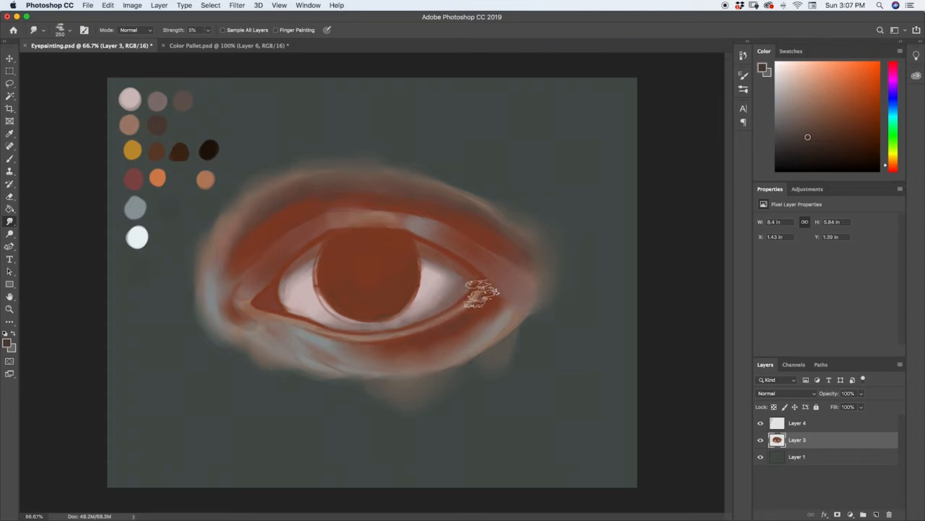
# Paint the iris rim, the shadow across the upper iris and the pupil with the third-row dark brown swatch beside the black one
pyautogui.press('i')
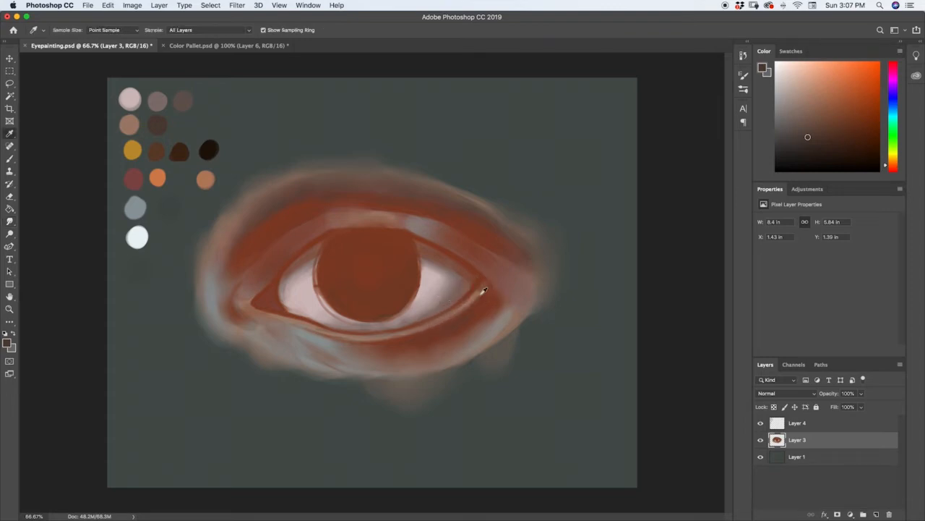
pyautogui.click(186, 149)
pyautogui.press('r')
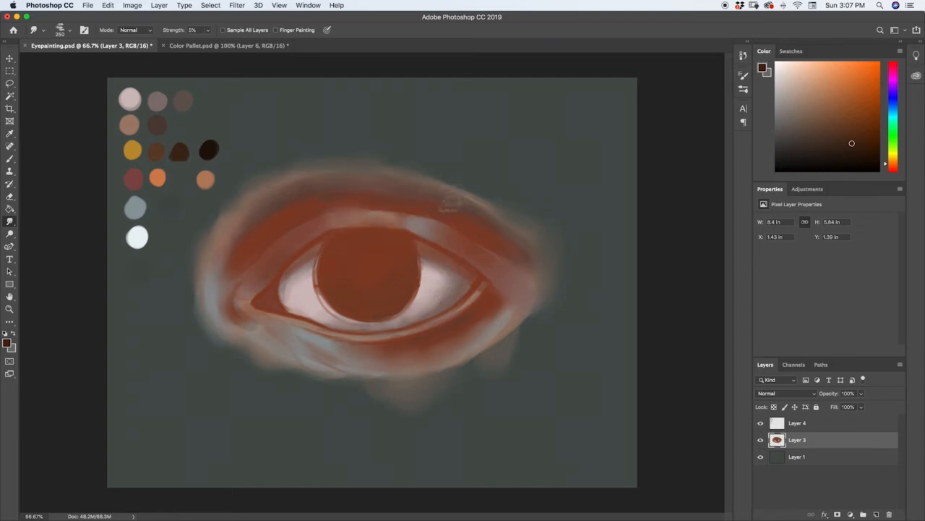
pyautogui.press('b')
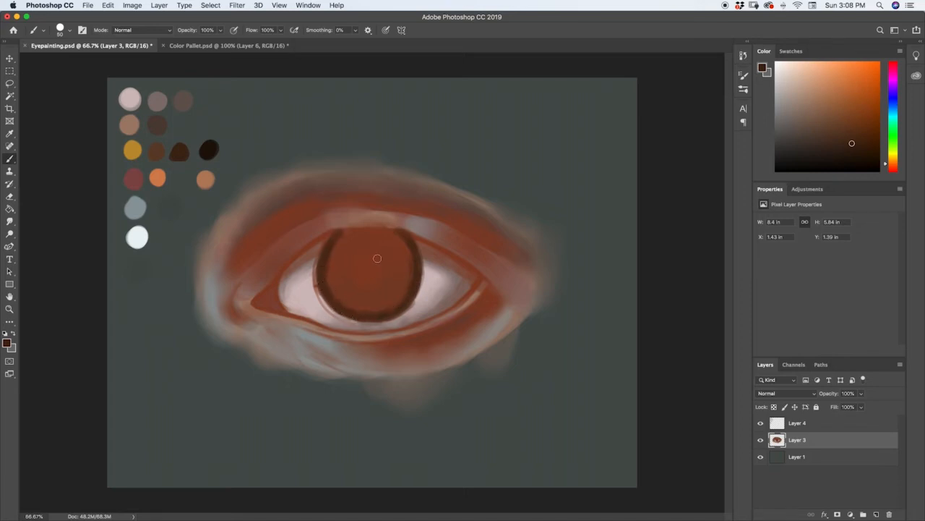
pyautogui.moveTo(354, 232)
pyautogui.mouseDown()
pyautogui.moveTo(400, 237)
pyautogui.moveTo(391, 236)
pyautogui.mouseUp()
pyautogui.moveTo(341, 233)
pyautogui.mouseDown()
pyautogui.moveTo(325, 259)
pyautogui.moveTo(364, 238)
pyautogui.moveTo(338, 260)
pyautogui.moveTo(349, 245)
pyautogui.moveTo(330, 248)
pyautogui.moveTo(344, 247)
pyautogui.moveTo(328, 282)
pyautogui.moveTo(358, 244)
pyautogui.moveTo(347, 255)
pyautogui.moveTo(407, 248)
pyautogui.moveTo(366, 249)
pyautogui.mouseUp()
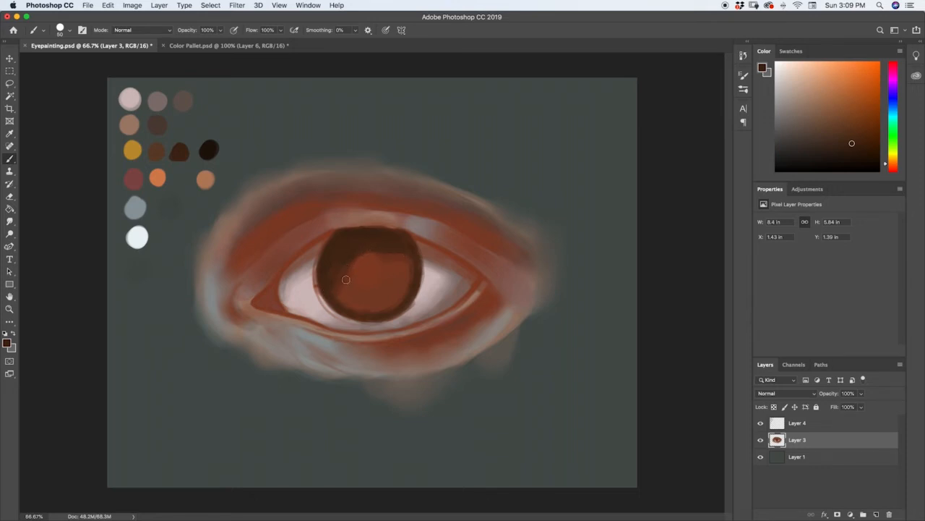
pyautogui.moveTo(389, 261); pyautogui.dragTo(405, 265)
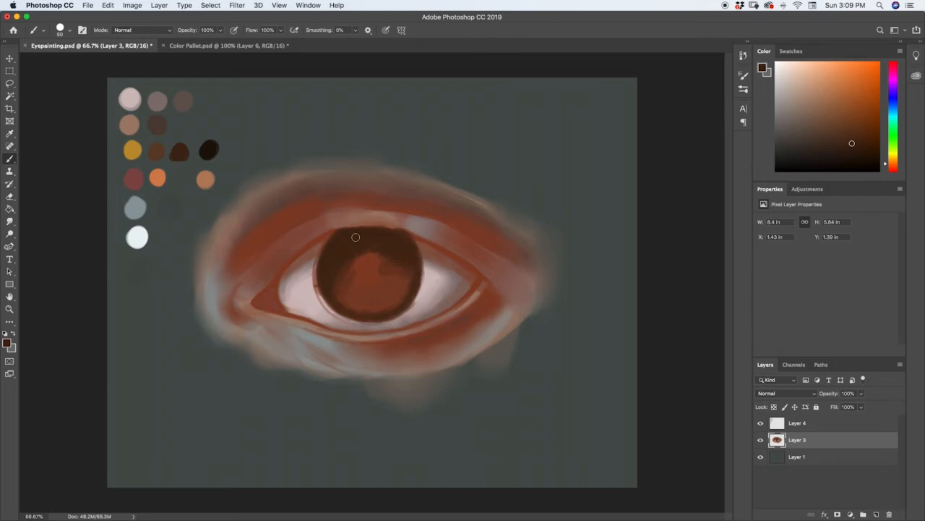
pyautogui.moveTo(354, 266)
pyautogui.mouseDown()
pyautogui.moveTo(385, 261)
pyautogui.moveTo(374, 221)
pyautogui.moveTo(368, 276)
pyautogui.moveTo(357, 266)
pyautogui.moveTo(366, 255)
pyautogui.moveTo(377, 273)
pyautogui.moveTo(371, 280)
pyautogui.moveTo(356, 272)
pyautogui.moveTo(371, 258)
pyautogui.moveTo(377, 274)
pyautogui.moveTo(358, 272)
pyautogui.moveTo(372, 264)
pyautogui.moveTo(365, 258)
pyautogui.moveTo(377, 262)
pyautogui.moveTo(355, 276)
pyautogui.mouseUp()
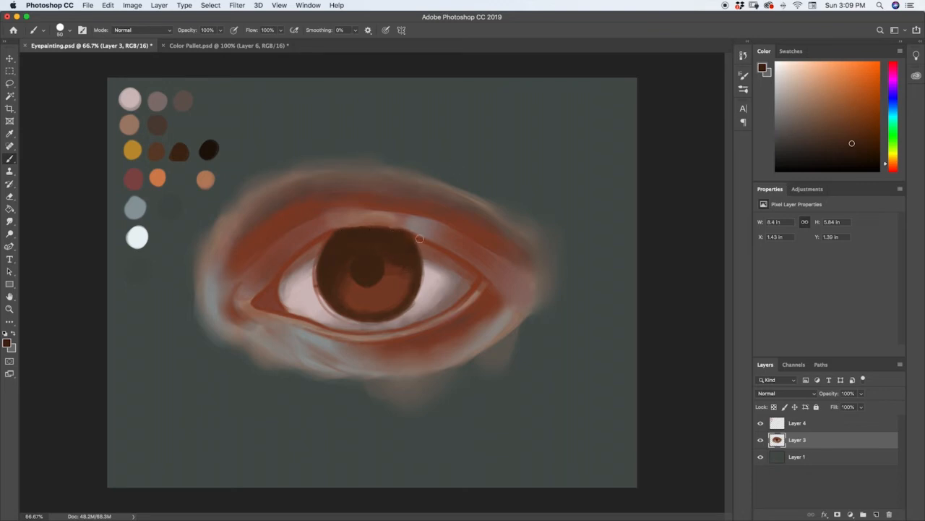
# Darken the upper lash line from the inner corner to the outer corner with the same dark brown
pyautogui.moveTo(414, 235); pyautogui.dragTo(454, 256)
pyautogui.moveTo(331, 233); pyautogui.dragTo(279, 276)
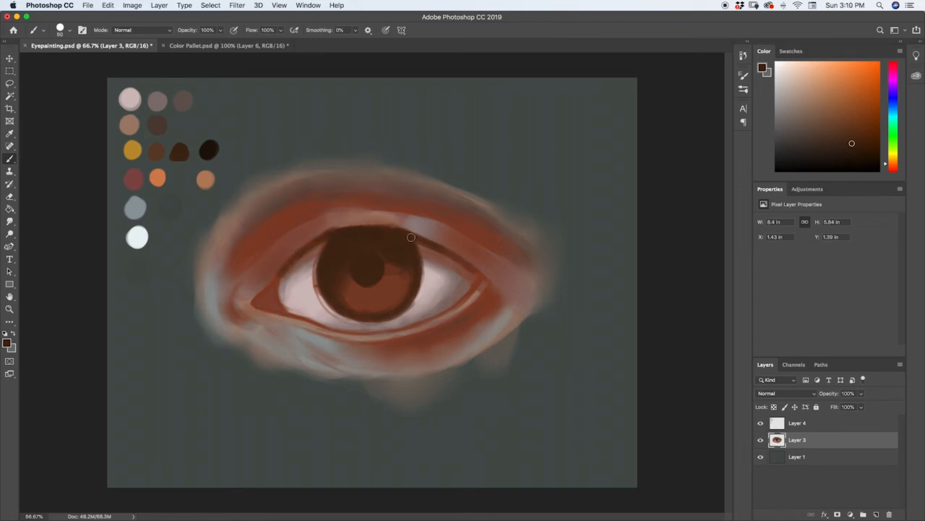
pyautogui.moveTo(474, 267); pyautogui.dragTo(488, 278)
# Draw a thin dark brown crease line above the upper eyelid out to the outer side with a 25 px brush
pyautogui.press('[')
pyautogui.press('[')
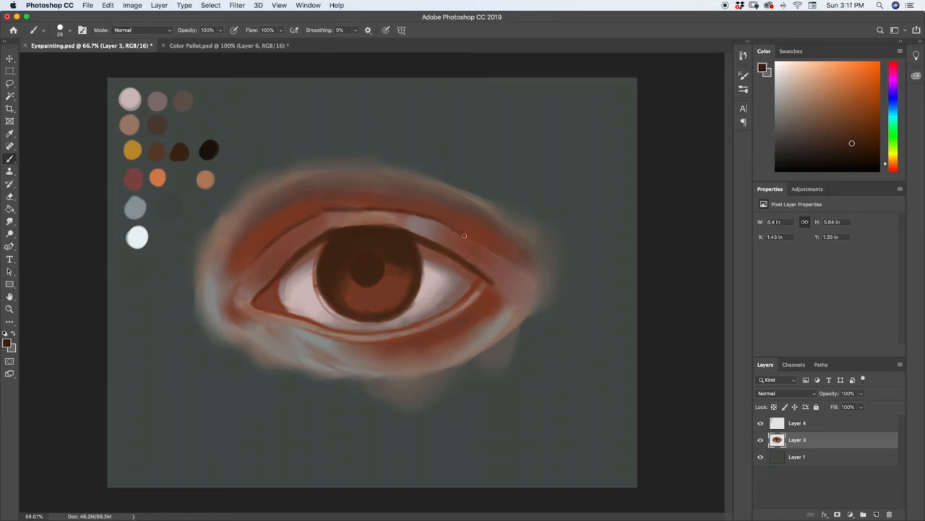
pyautogui.moveTo(464, 235); pyautogui.dragTo(509, 267)
pyautogui.moveTo(342, 210)
pyautogui.mouseDown()
pyautogui.moveTo(444, 225)
pyautogui.moveTo(514, 270)
pyautogui.mouseUp()
pyautogui.moveTo(327, 210); pyautogui.dragTo(412, 214)
# Shade the band above the upper eyelid crease in dark brown with a larger brush, from the inner to the outer side
pyautogui.press(']')
pyautogui.press(']')
pyautogui.press(']')
pyautogui.press(']')
pyautogui.press(']')
pyautogui.press(']')
pyautogui.press(']')
pyautogui.press(']')
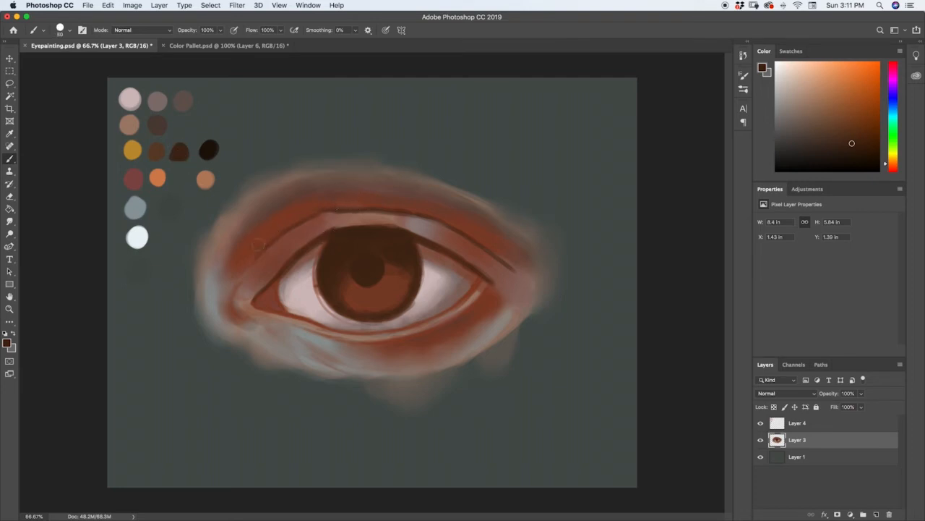
pyautogui.moveTo(277, 229)
pyautogui.mouseDown()
pyautogui.moveTo(318, 209)
pyautogui.moveTo(246, 256)
pyautogui.moveTo(272, 220)
pyautogui.moveTo(317, 198)
pyautogui.moveTo(354, 203)
pyautogui.moveTo(309, 200)
pyautogui.moveTo(443, 207)
pyautogui.mouseUp()
pyautogui.moveTo(358, 199)
pyautogui.mouseDown()
pyautogui.moveTo(511, 261)
pyautogui.moveTo(453, 213)
pyautogui.moveTo(461, 216)
pyautogui.moveTo(374, 191)
pyautogui.moveTo(406, 200)
pyautogui.moveTo(333, 191)
pyautogui.moveTo(379, 190)
pyautogui.moveTo(312, 196)
pyautogui.moveTo(242, 248)
pyautogui.moveTo(321, 206)
pyautogui.moveTo(240, 263)
pyautogui.moveTo(288, 218)
pyautogui.moveTo(277, 227)
pyautogui.moveTo(351, 194)
pyautogui.moveTo(300, 209)
pyautogui.moveTo(353, 198)
pyautogui.moveTo(334, 204)
pyautogui.moveTo(435, 215)
pyautogui.moveTo(400, 201)
pyautogui.moveTo(456, 216)
pyautogui.moveTo(434, 210)
pyautogui.moveTo(498, 248)
pyautogui.moveTo(463, 218)
pyautogui.moveTo(499, 248)
pyautogui.mouseUp()
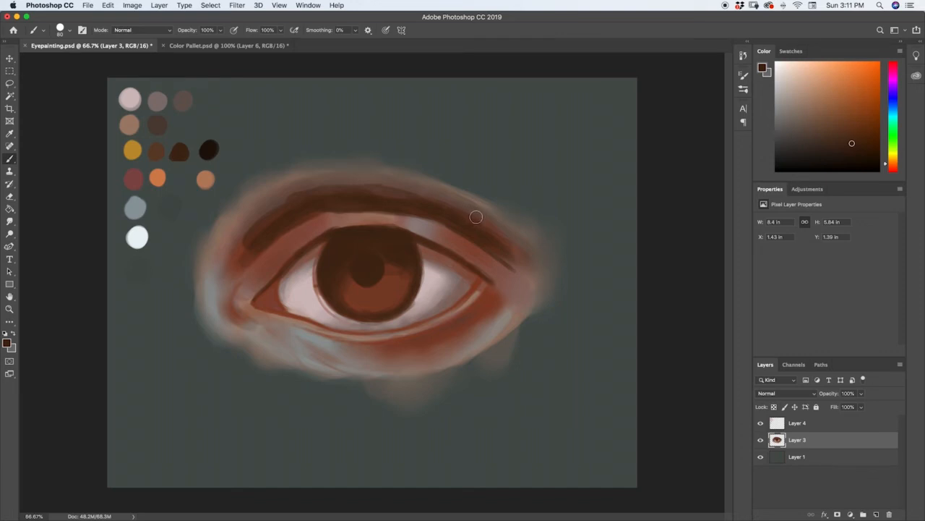
# Paint the lower eyelid rim with the bright orange fourth-row swatch and a 35 px brush
pyautogui.press('i')
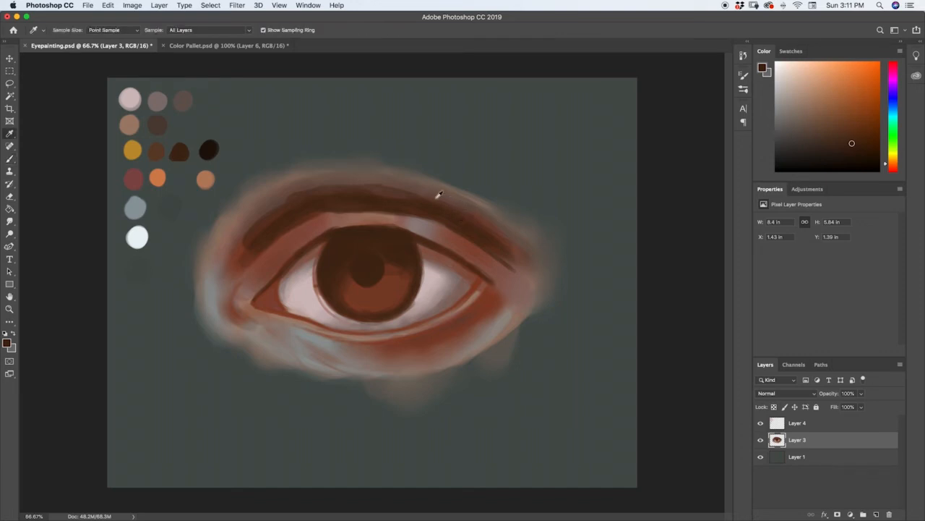
pyautogui.click(165, 177)
pyautogui.press('b')
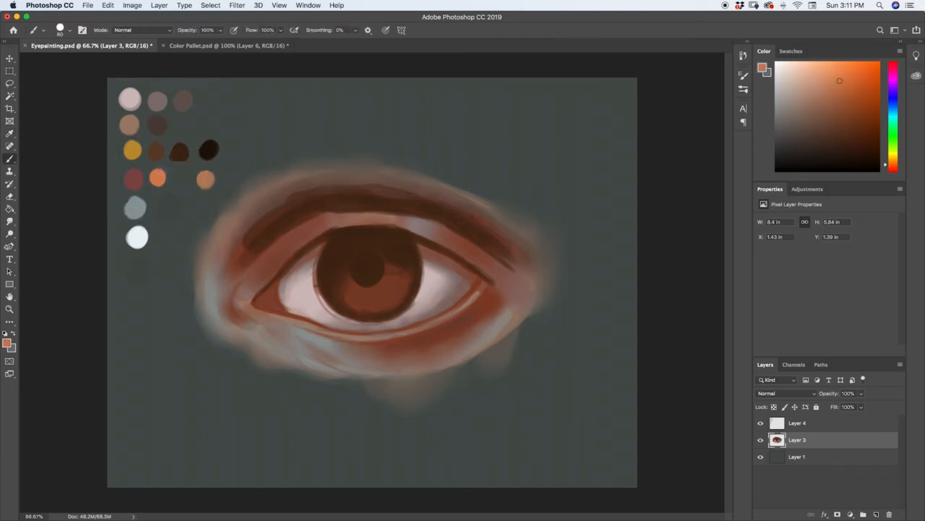
pyautogui.press('[')
pyautogui.press('[')
pyautogui.press('[')
pyautogui.press('[')
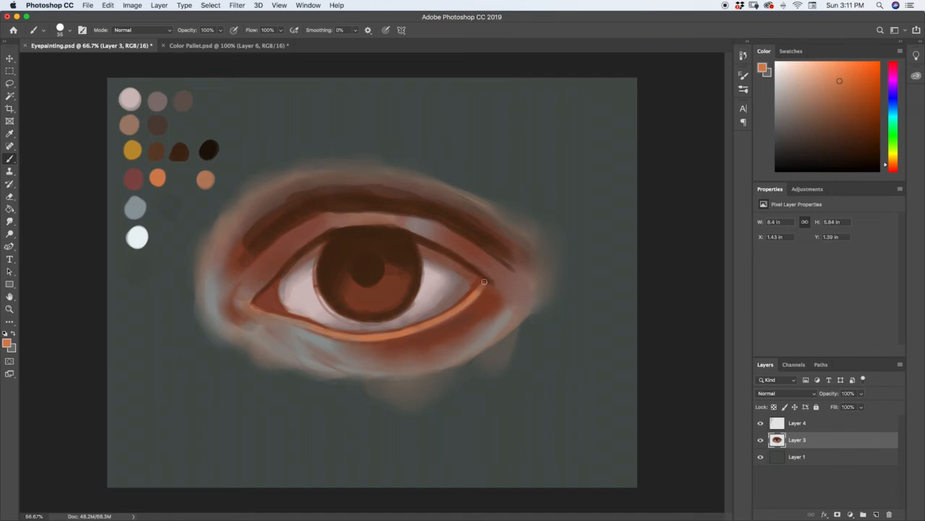
# Add orange highlights below the eye, beside the inner corner and along the upper eyelid with a 100 px brush
pyautogui.press(']')
pyautogui.press(']')
pyautogui.press(']')
pyautogui.press(']')
pyautogui.press(']')
pyautogui.press(']')
pyautogui.press(']')
pyautogui.press(']')
pyautogui.moveTo(428, 363); pyautogui.dragTo(458, 353)
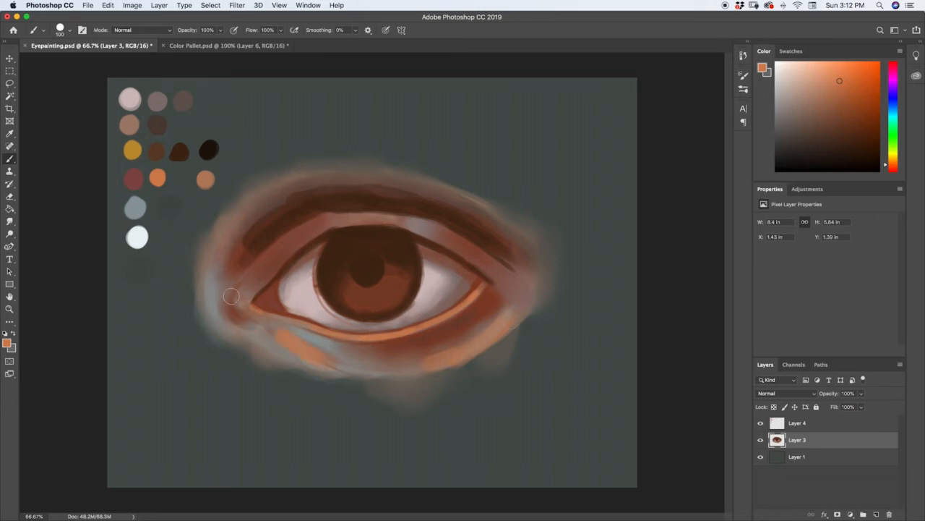
pyautogui.moveTo(231, 296); pyautogui.dragTo(277, 263)
pyautogui.moveTo(322, 222); pyautogui.dragTo(363, 214)
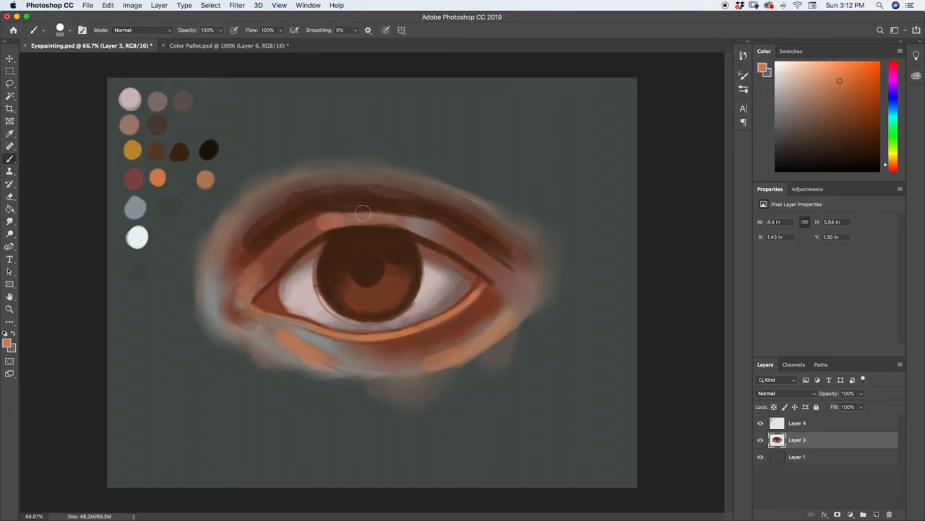
pyautogui.moveTo(493, 270); pyautogui.dragTo(512, 278)
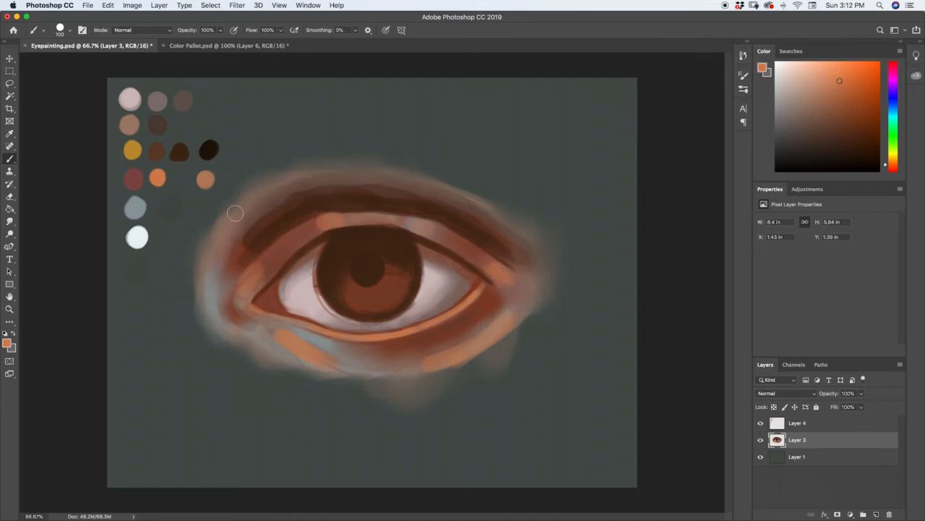
# Paint an orange band above the dark eyelid crease with the 100 px brush and soften it with the dusty tan second-row swatch
pyautogui.moveTo(261, 197)
pyautogui.mouseDown()
pyautogui.moveTo(373, 173)
pyautogui.moveTo(326, 175)
pyautogui.moveTo(277, 196)
pyautogui.moveTo(325, 178)
pyautogui.moveTo(421, 187)
pyautogui.moveTo(378, 167)
pyautogui.moveTo(449, 196)
pyautogui.mouseUp()
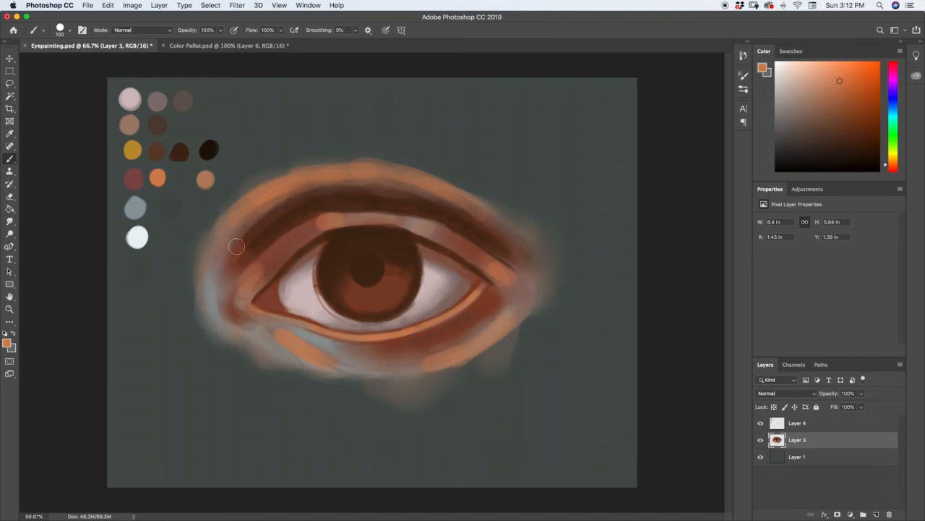
pyautogui.moveTo(267, 218); pyautogui.dragTo(335, 186)
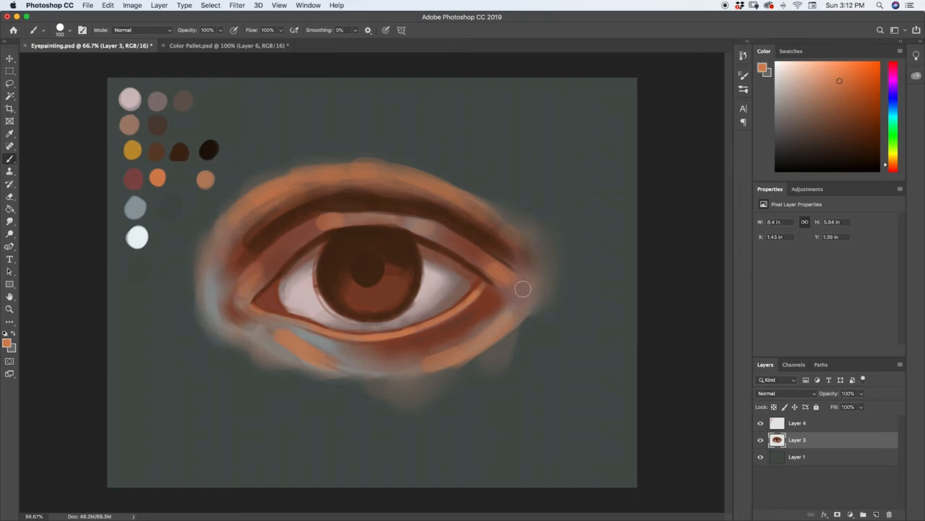
pyautogui.press('i')
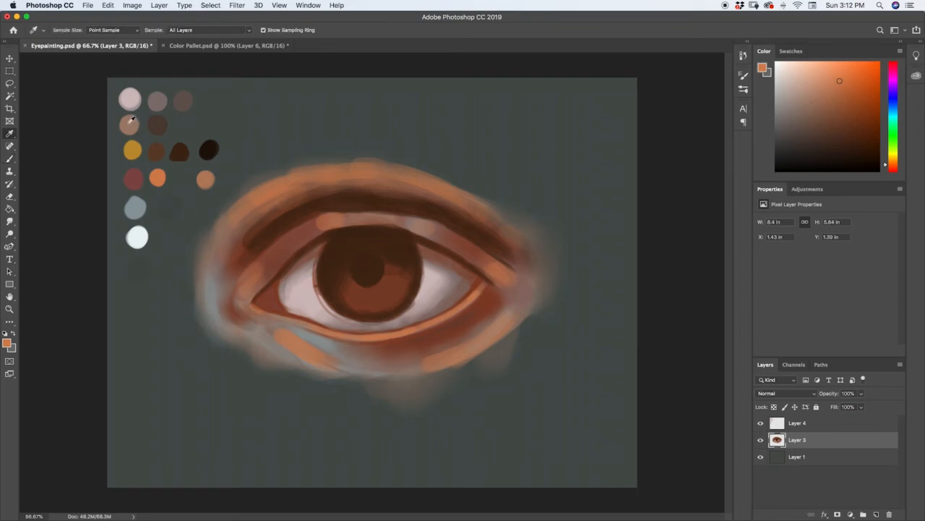
pyautogui.click(131, 121)
pyautogui.press('b')
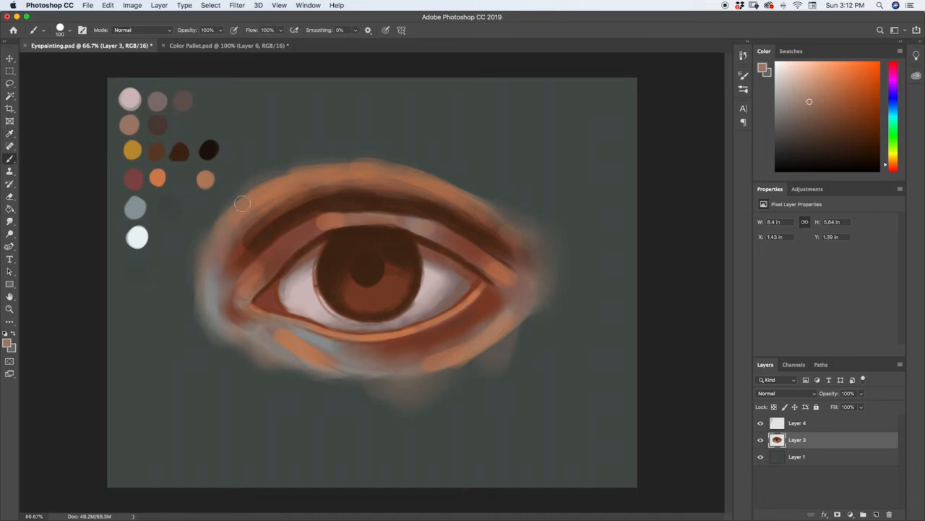
pyautogui.moveTo(303, 172); pyautogui.dragTo(363, 167)
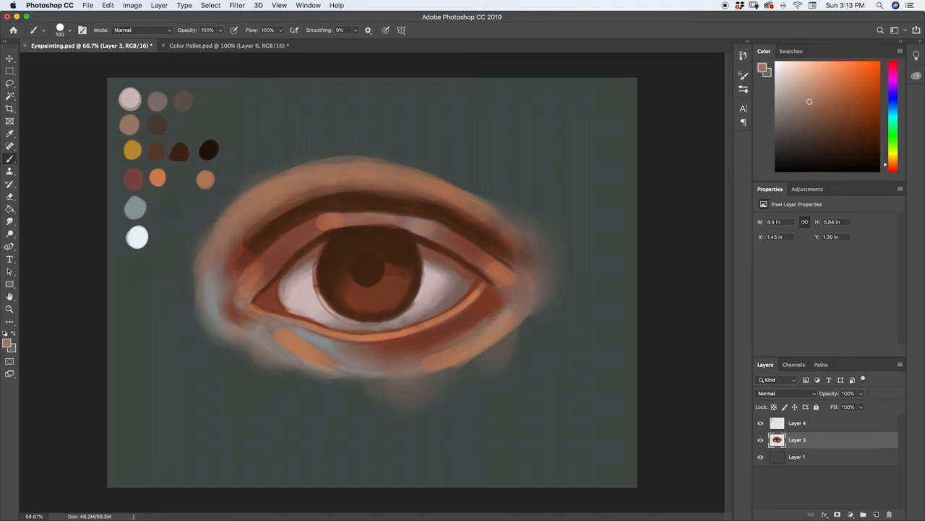
# Glaze the skin all around the eye with the light tan-orange fourth-row swatch and a 200 px brush
pyautogui.press('i')
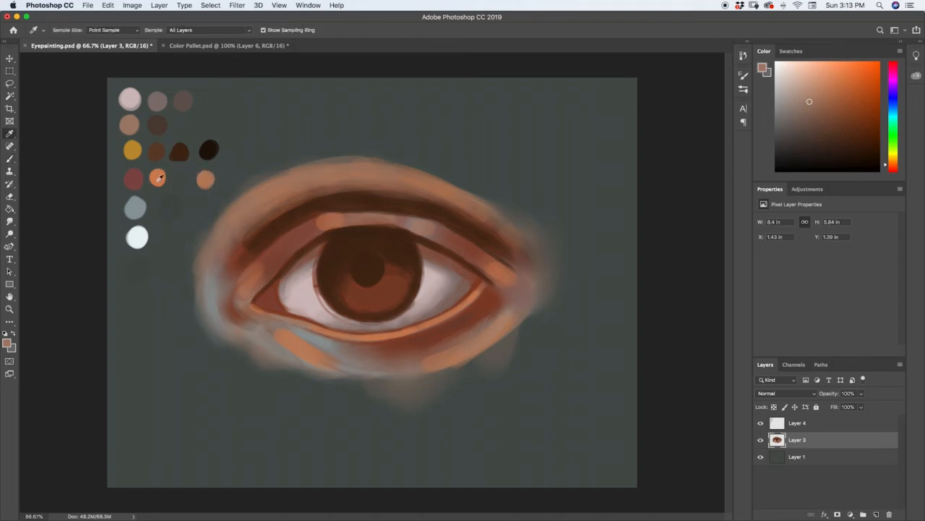
pyautogui.click(207, 176)
pyautogui.press('b')
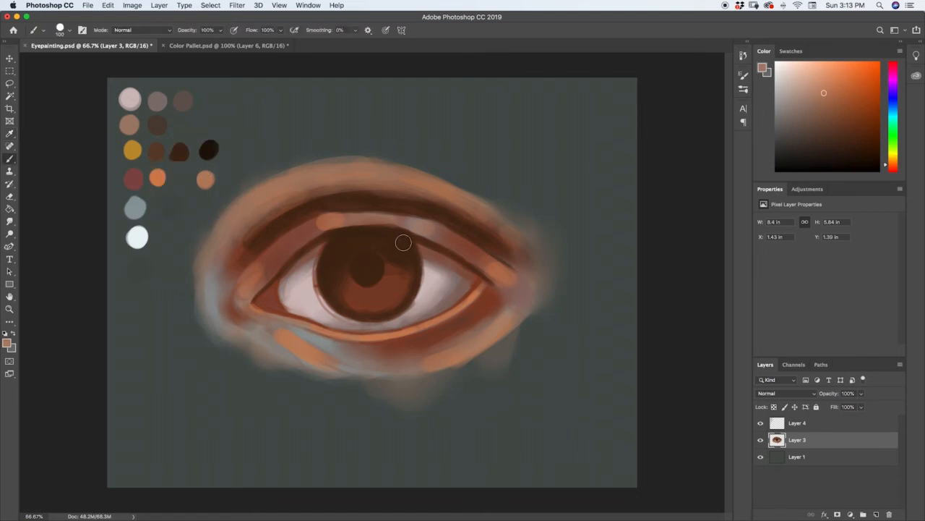
pyautogui.press(']')
pyautogui.press(']')
pyautogui.moveTo(491, 311)
pyautogui.mouseDown()
pyautogui.moveTo(467, 329)
pyautogui.moveTo(490, 299)
pyautogui.moveTo(439, 341)
pyautogui.mouseUp()
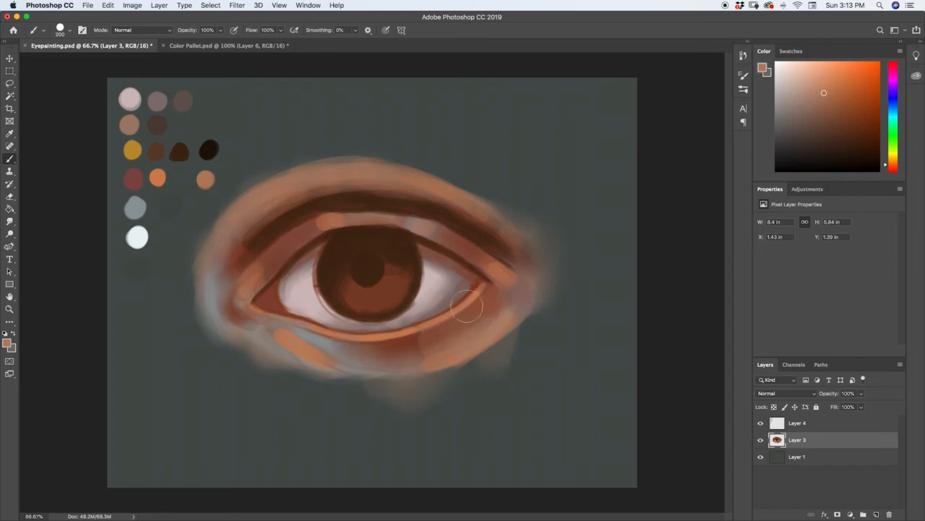
pyautogui.press('super+z')
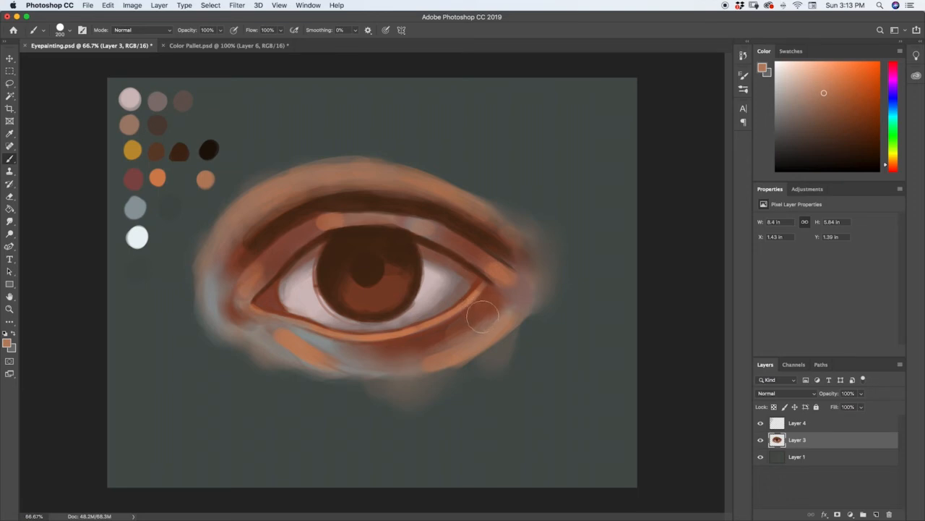
pyautogui.moveTo(483, 314)
pyautogui.mouseDown()
pyautogui.moveTo(434, 341)
pyautogui.moveTo(442, 338)
pyautogui.moveTo(386, 355)
pyautogui.moveTo(344, 352)
pyautogui.moveTo(441, 352)
pyautogui.moveTo(428, 356)
pyautogui.moveTo(516, 305)
pyautogui.moveTo(475, 336)
pyautogui.moveTo(403, 359)
pyautogui.moveTo(311, 340)
pyautogui.moveTo(365, 360)
pyautogui.moveTo(250, 325)
pyautogui.moveTo(370, 367)
pyautogui.moveTo(257, 344)
pyautogui.moveTo(312, 355)
pyautogui.moveTo(236, 329)
pyautogui.moveTo(213, 294)
pyautogui.moveTo(210, 319)
pyautogui.moveTo(217, 257)
pyautogui.moveTo(229, 244)
pyautogui.moveTo(221, 284)
pyautogui.moveTo(264, 226)
pyautogui.moveTo(326, 191)
pyautogui.moveTo(262, 229)
pyautogui.moveTo(319, 195)
pyautogui.moveTo(406, 197)
pyautogui.moveTo(453, 209)
pyautogui.moveTo(522, 255)
pyautogui.moveTo(519, 240)
pyautogui.moveTo(471, 204)
pyautogui.moveTo(389, 178)
pyautogui.moveTo(301, 187)
pyautogui.moveTo(232, 221)
pyautogui.moveTo(305, 164)
pyautogui.moveTo(408, 170)
pyautogui.moveTo(478, 196)
pyautogui.moveTo(530, 244)
pyautogui.moveTo(527, 296)
pyautogui.mouseUp()
# Blend the tan-orange over the upper eyelid from the inner to the outer side with a smaller brush
pyautogui.press('[')
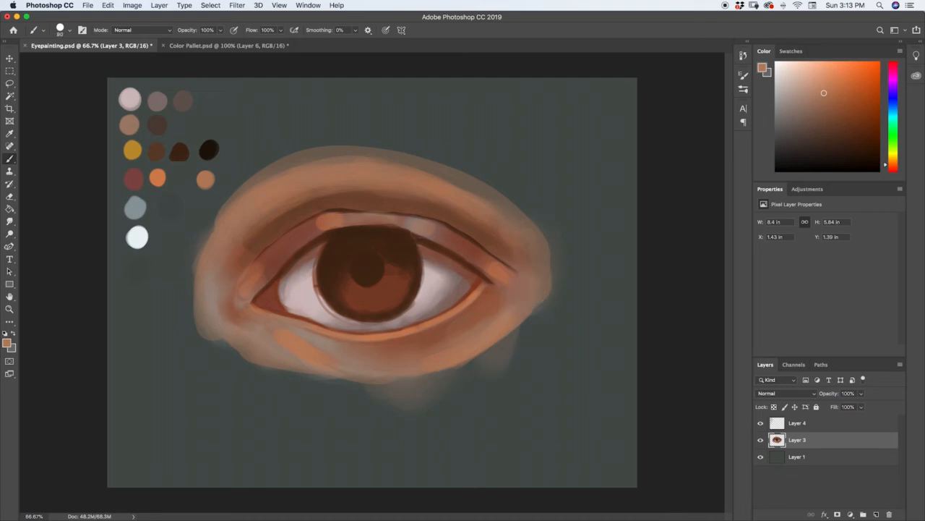
pyautogui.moveTo(313, 228); pyautogui.dragTo(269, 270)
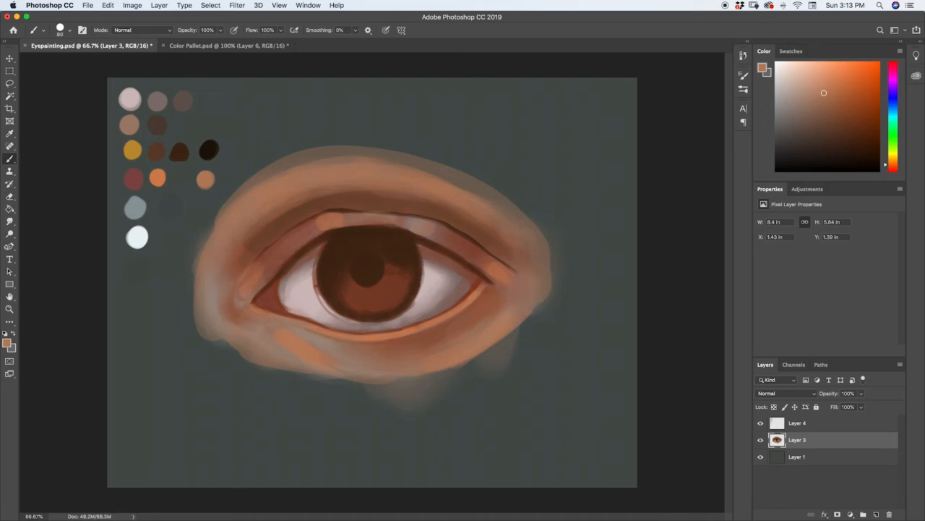
pyautogui.moveTo(345, 211)
pyautogui.mouseDown()
pyautogui.moveTo(421, 216)
pyautogui.moveTo(486, 267)
pyautogui.moveTo(487, 253)
pyautogui.mouseUp()
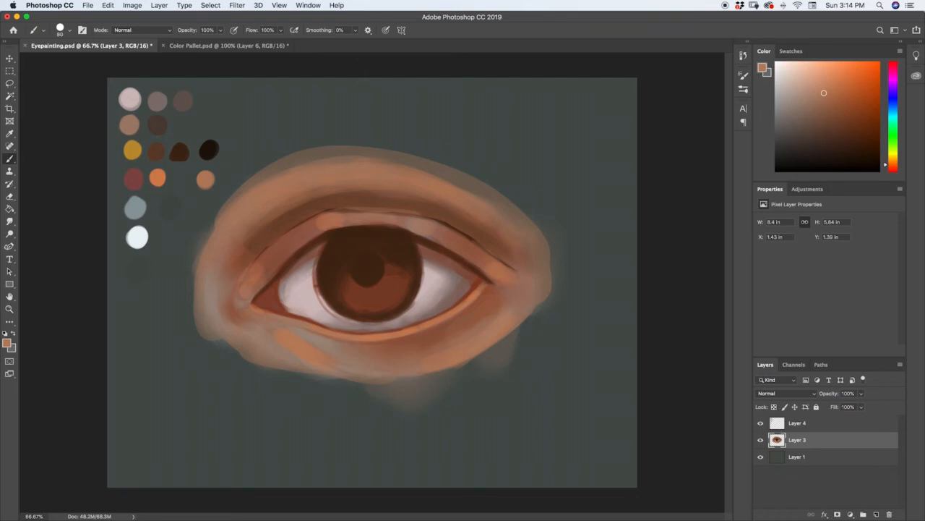
# Brighten the skin beside the inner corner of the eye with a lightened peach tone sampled from that area
pyautogui.press('i')
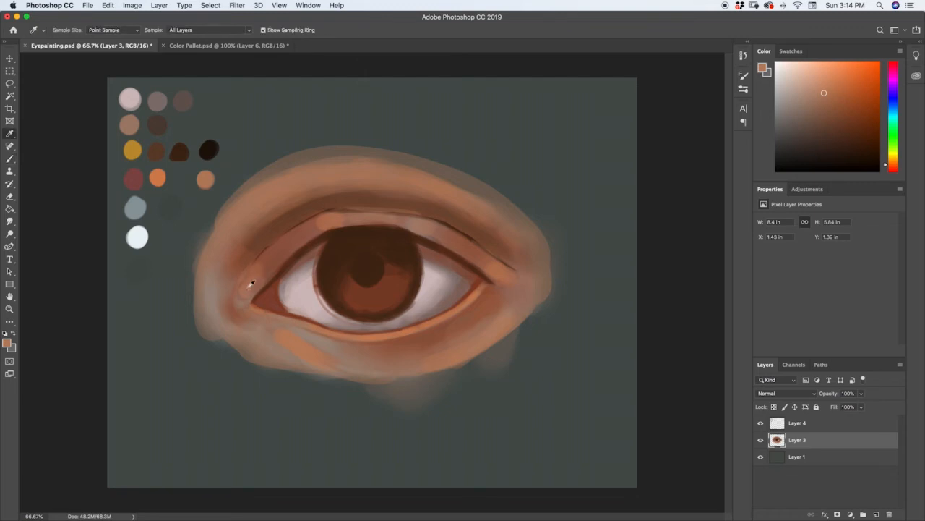
pyautogui.click(248, 286)
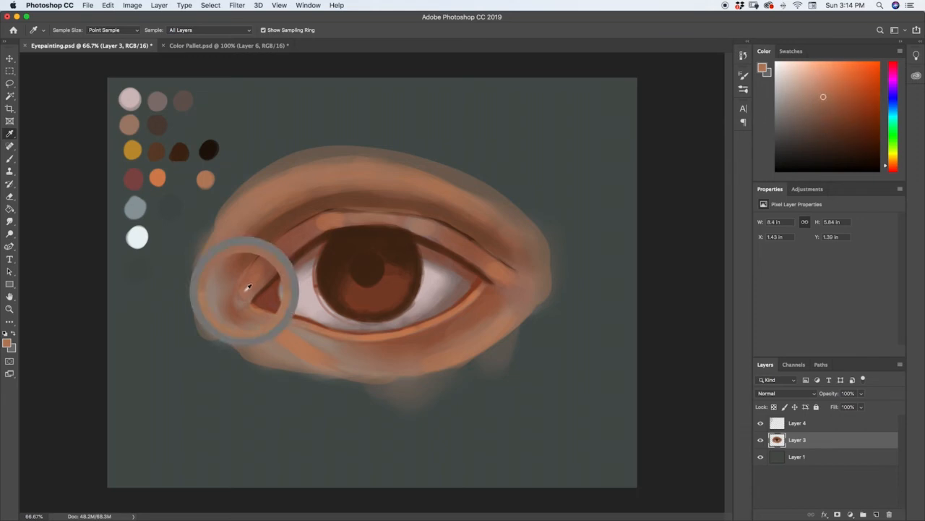
pyautogui.press('b')
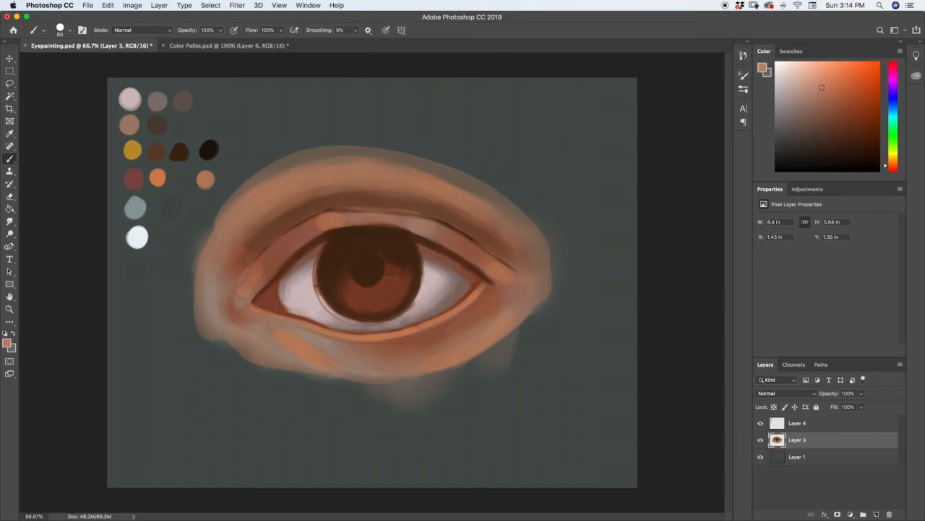
pyautogui.click(248, 285)
pyautogui.press('super+z')
pyautogui.press('[')
pyautogui.press('[')
pyautogui.press('[')
pyautogui.press('[')
pyautogui.press('[')
pyautogui.press('[')
pyautogui.press('[')
pyautogui.press('[')
pyautogui.press(']')
# Paint a peach highlight along the middle of the upper eyelid, sampling the lid's colour and lightening it
pyautogui.press('i')
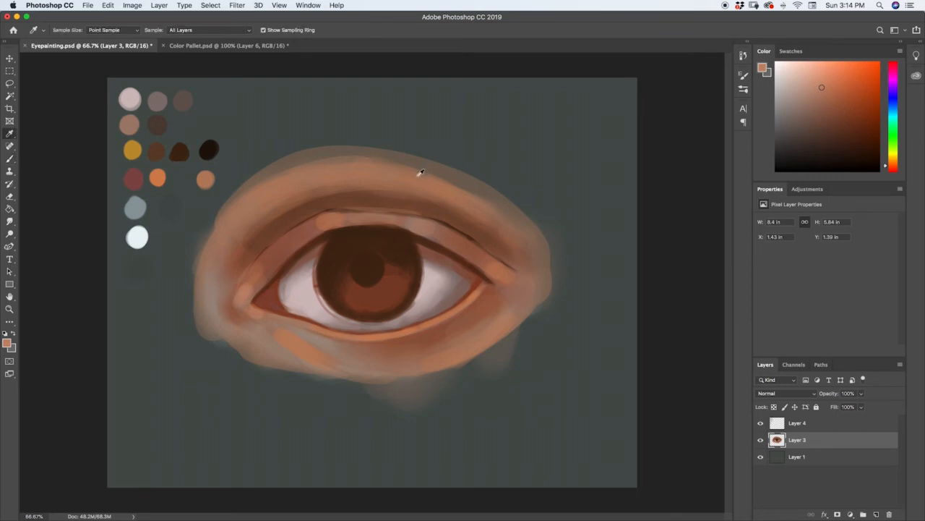
pyautogui.click(376, 211)
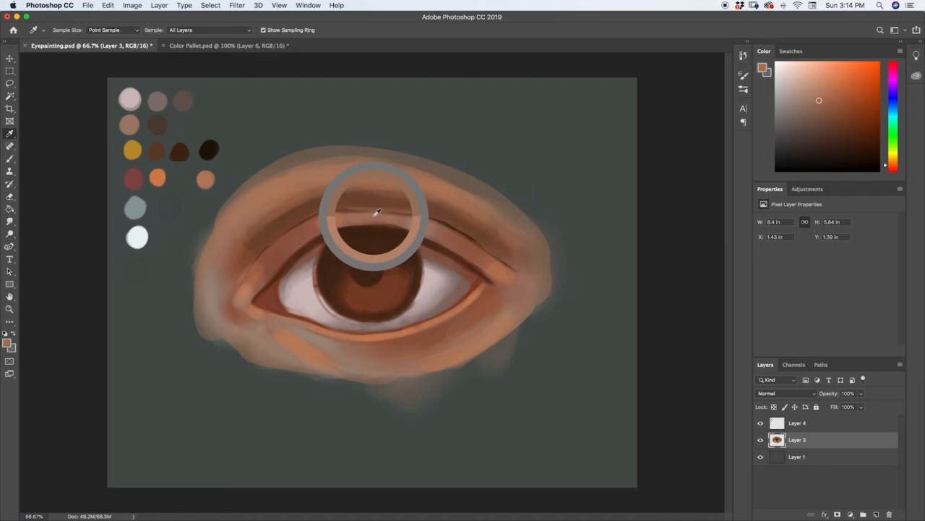
pyautogui.moveTo(376, 211); pyautogui.dragTo(373, 212)
pyautogui.press('b')
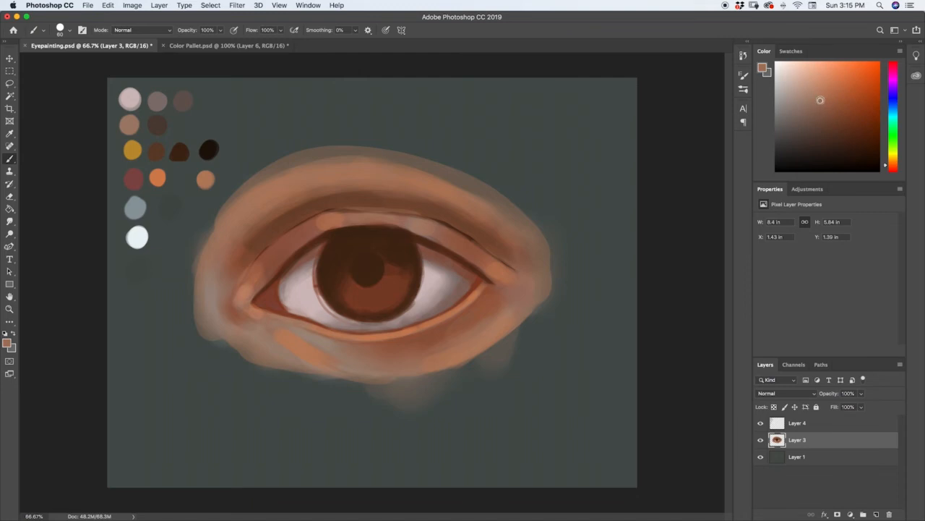
pyautogui.click(822, 98)
pyautogui.moveTo(357, 216); pyautogui.dragTo(399, 217)
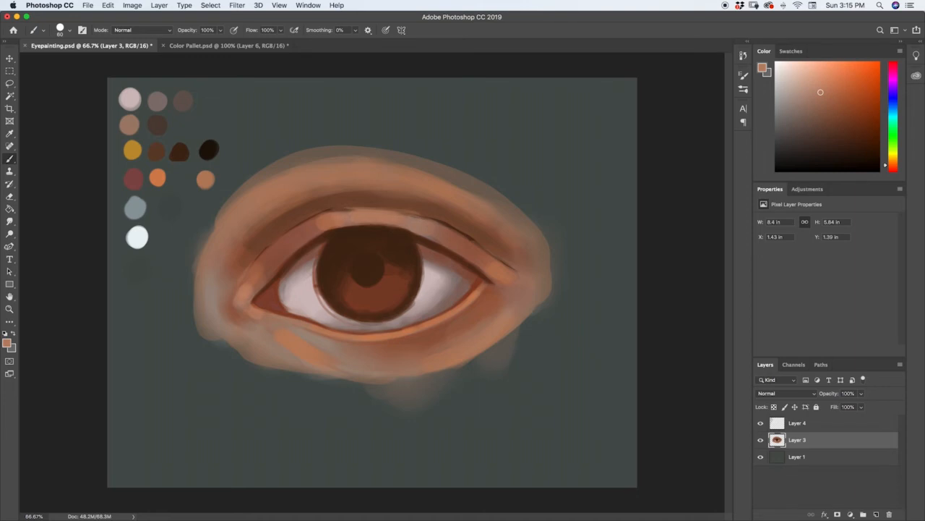
pyautogui.click(821, 90)
# Blend the inner part of the upper eyelid with reddish-brown tones sampled from the lid, smoothing the edge of the orange spot
pyautogui.press('i')
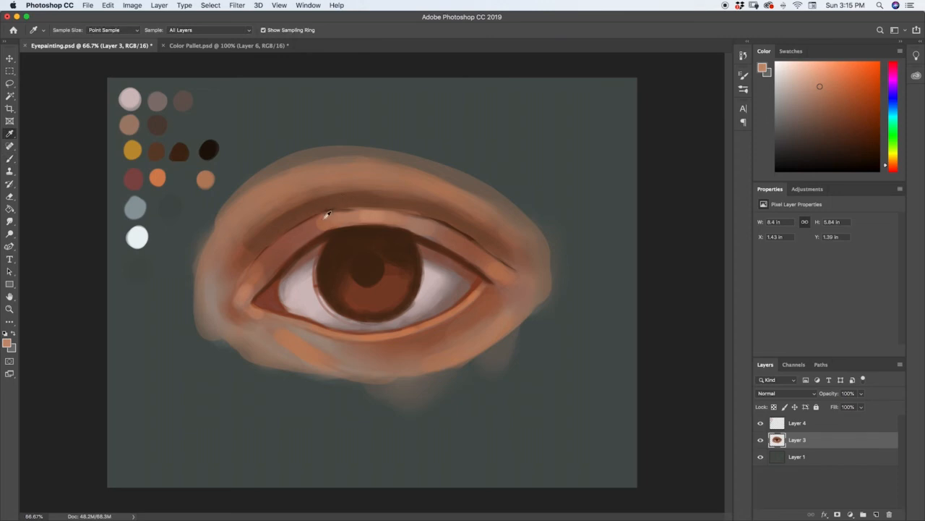
pyautogui.click(326, 217)
pyautogui.press('b')
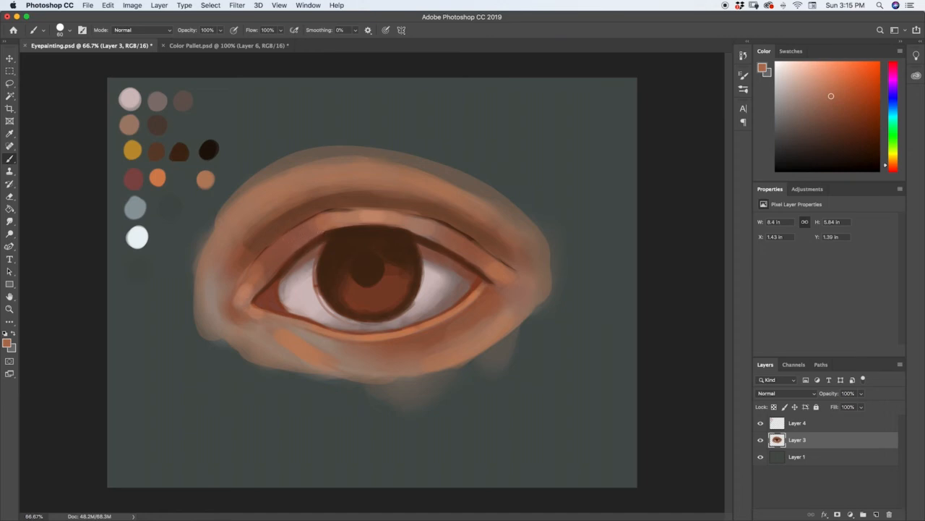
pyautogui.press('z')
pyautogui.moveTo(323, 217); pyautogui.dragTo(355, 175)
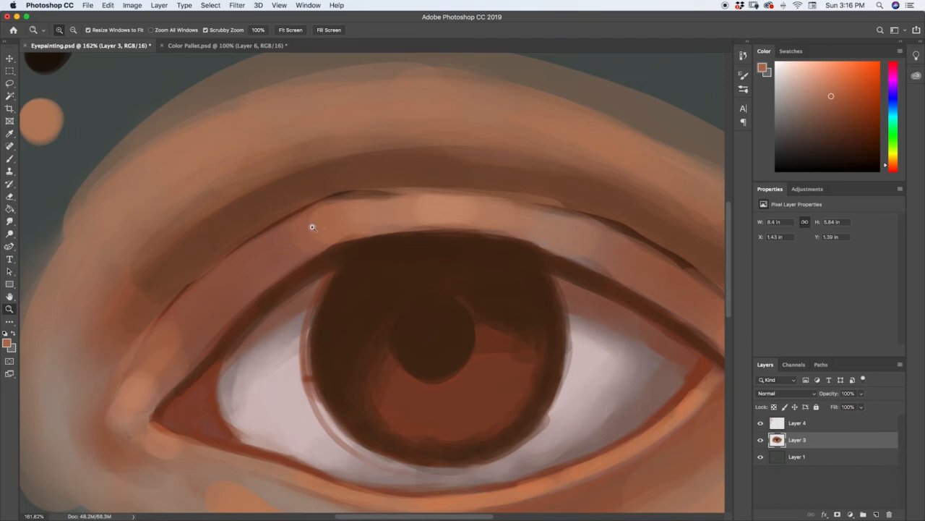
pyautogui.press('i')
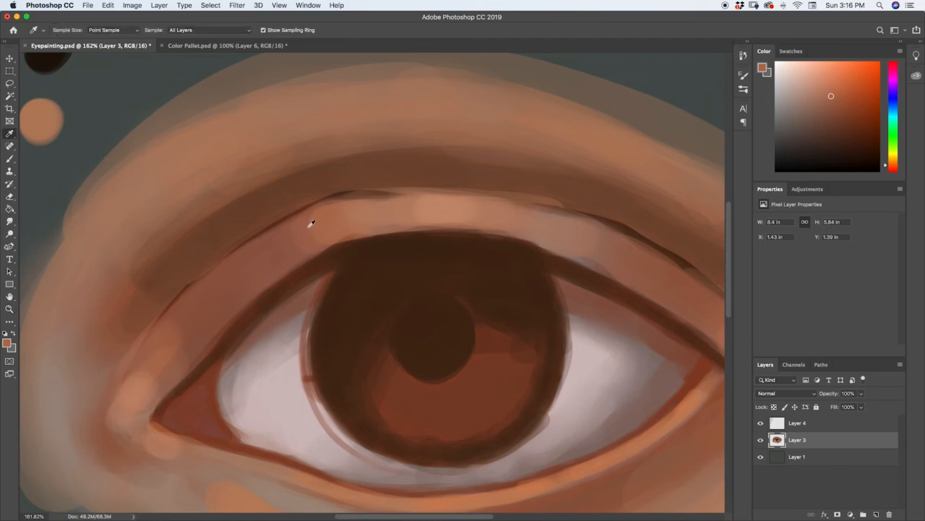
pyautogui.click(303, 229)
pyautogui.press('z')
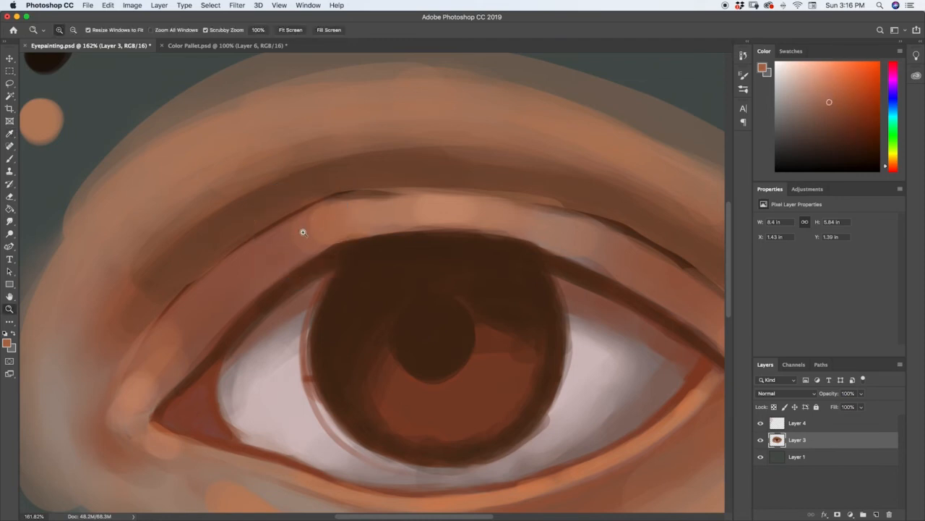
pyautogui.press('b')
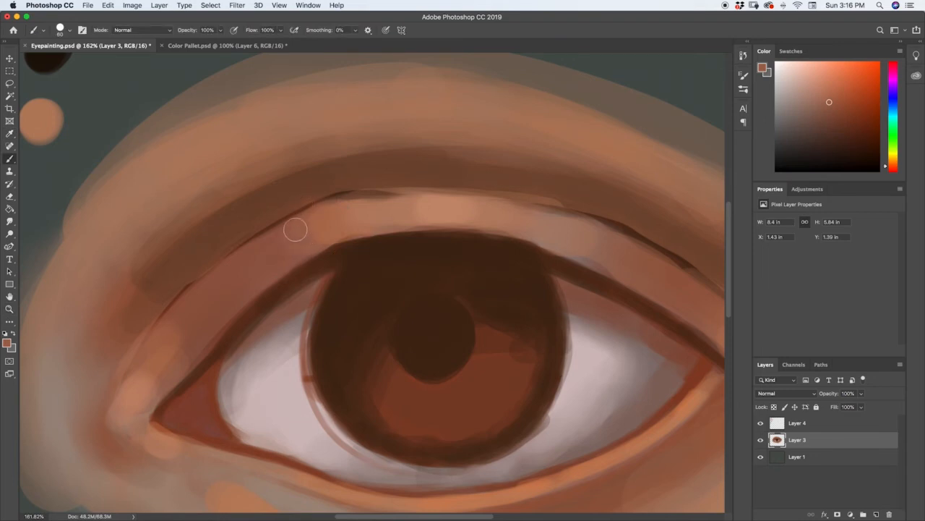
pyautogui.moveTo(296, 229)
pyautogui.mouseDown()
pyautogui.moveTo(294, 246)
pyautogui.moveTo(314, 239)
pyautogui.moveTo(316, 219)
pyautogui.moveTo(324, 236)
pyautogui.moveTo(268, 245)
pyautogui.moveTo(322, 207)
pyautogui.mouseUp()
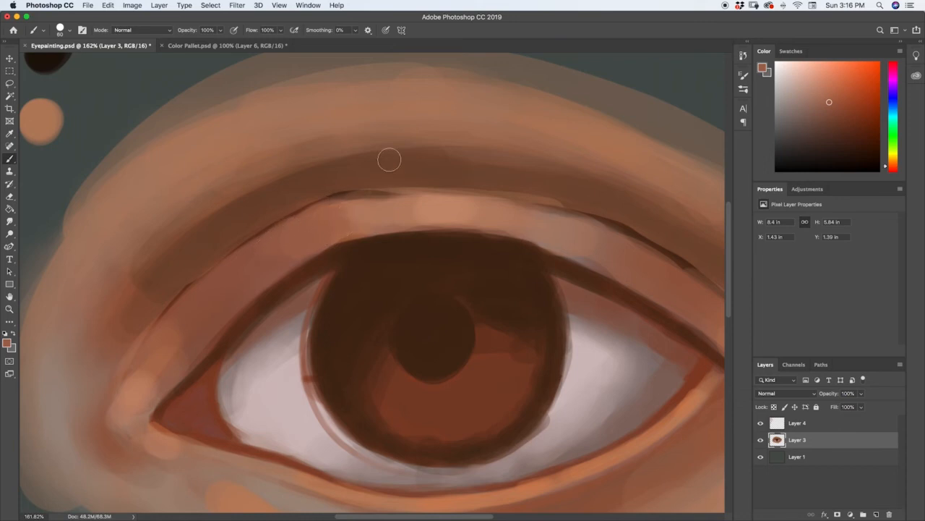
# Deepen the shadow along the upper eyelid crease from the inner to the outer side with the dark reddish-brown third-row swatch
pyautogui.press('z')
pyautogui.moveTo(377, 197); pyautogui.dragTo(360, 203)
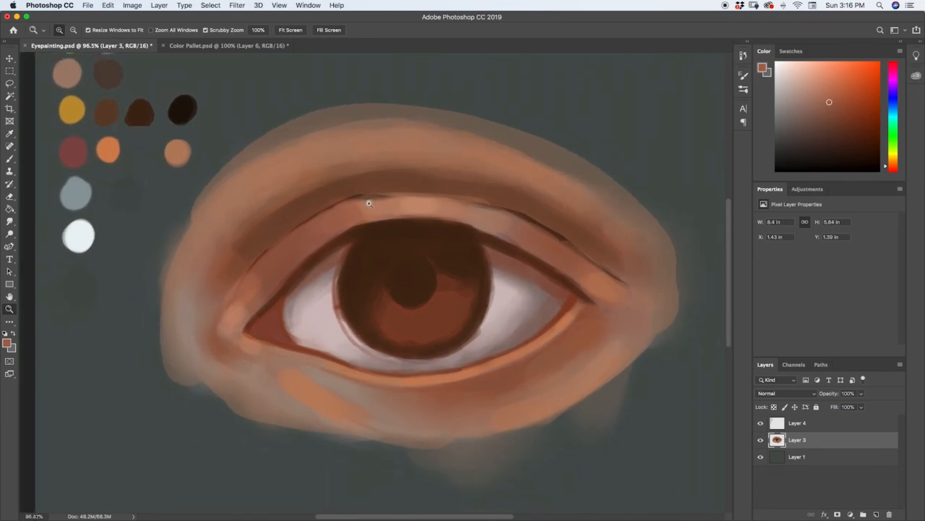
pyautogui.moveTo(369, 203); pyautogui.dragTo(370, 201)
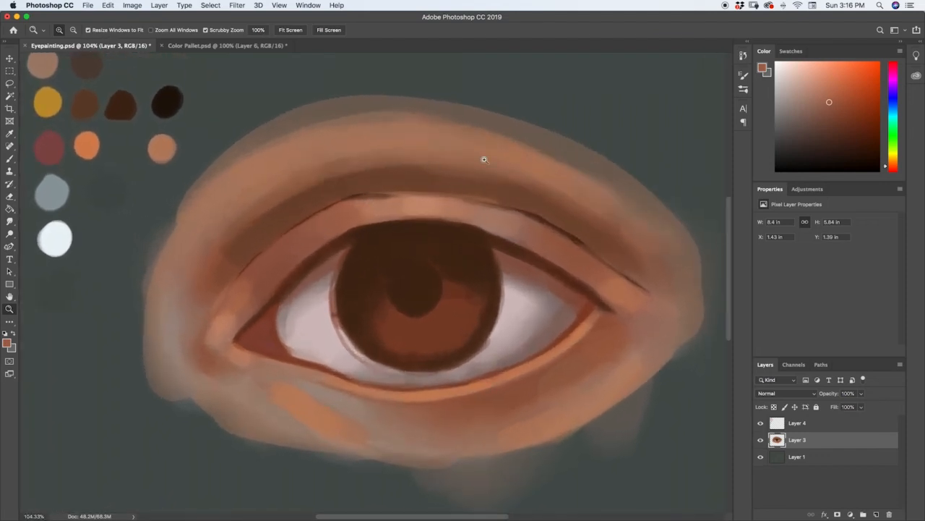
pyautogui.moveTo(495, 296); pyautogui.dragTo(478, 299)
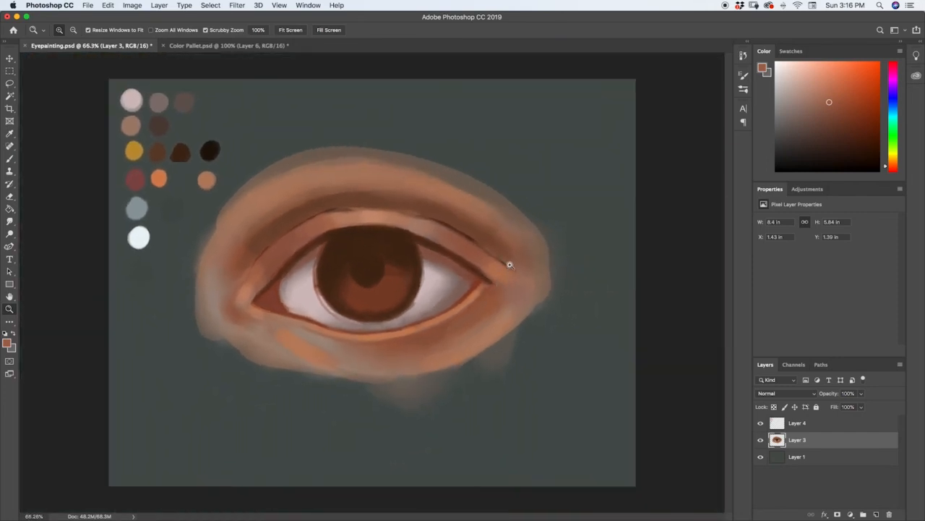
pyautogui.press('i')
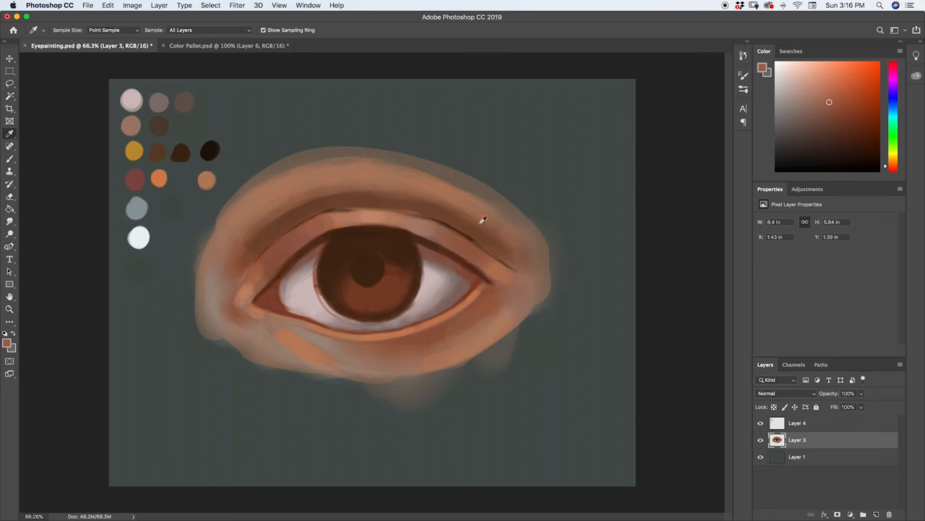
pyautogui.click(182, 149)
pyautogui.press('z')
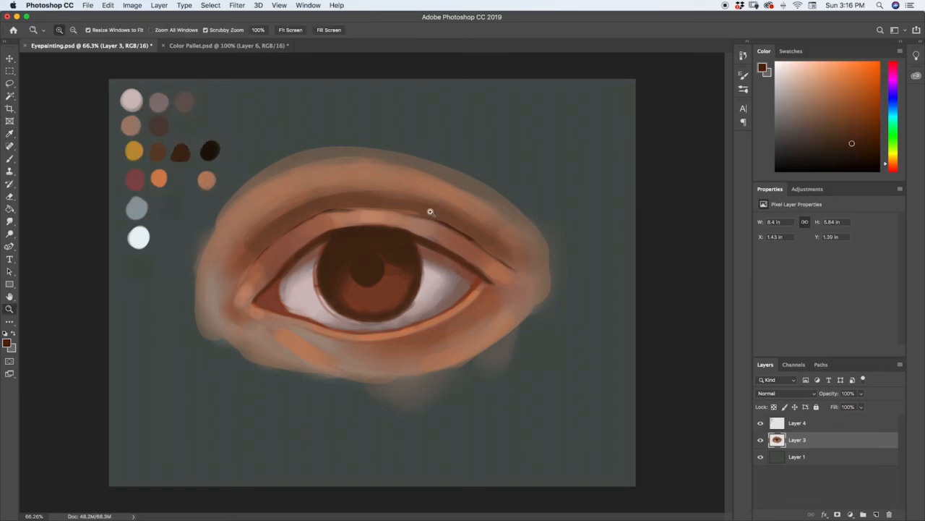
pyautogui.press('b')
pyautogui.moveTo(432, 215)
pyautogui.mouseDown()
pyautogui.moveTo(498, 257)
pyautogui.moveTo(436, 214)
pyautogui.moveTo(403, 209)
pyautogui.mouseUp()
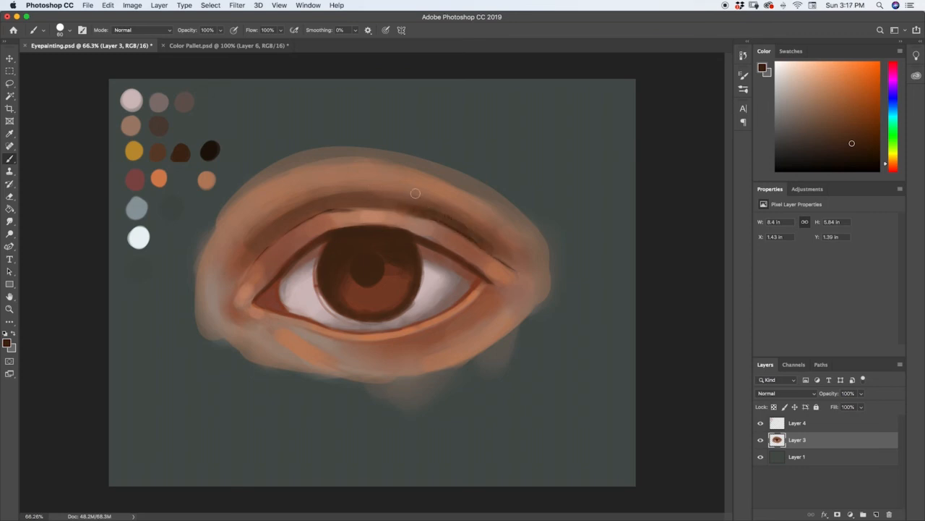
pyautogui.moveTo(292, 221)
pyautogui.mouseDown()
pyautogui.moveTo(350, 205)
pyautogui.moveTo(332, 203)
pyautogui.moveTo(390, 203)
pyautogui.mouseUp()
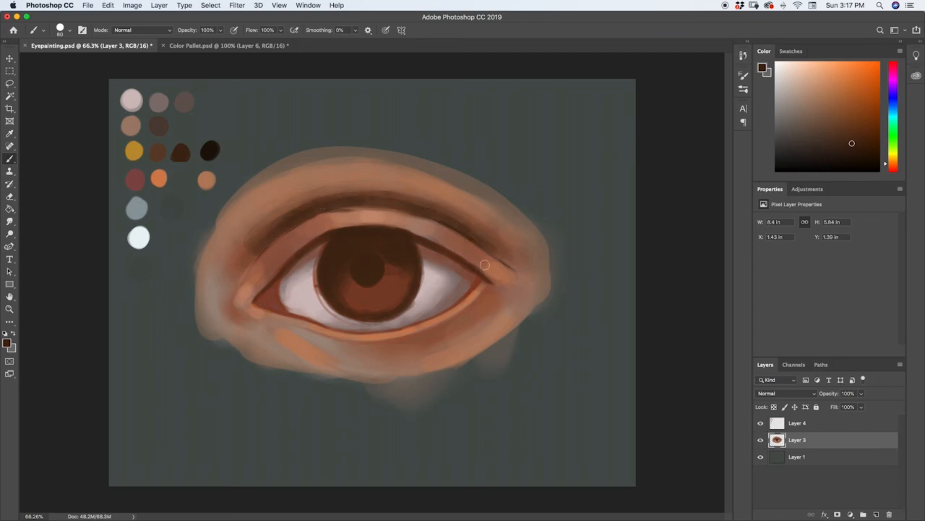
pyautogui.moveTo(458, 242); pyautogui.dragTo(494, 261)
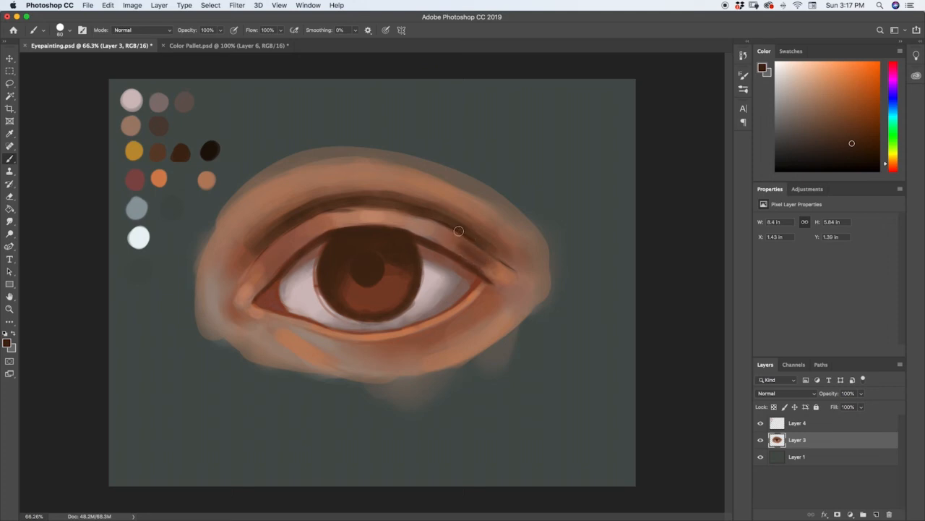
pyautogui.press('super+z')
pyautogui.press('super+z')
pyautogui.press('super+z')
pyautogui.press('super+z')
# Shade the outer and inner parts of the upper eyelid with the dark brown second-row swatch
pyautogui.press('i')
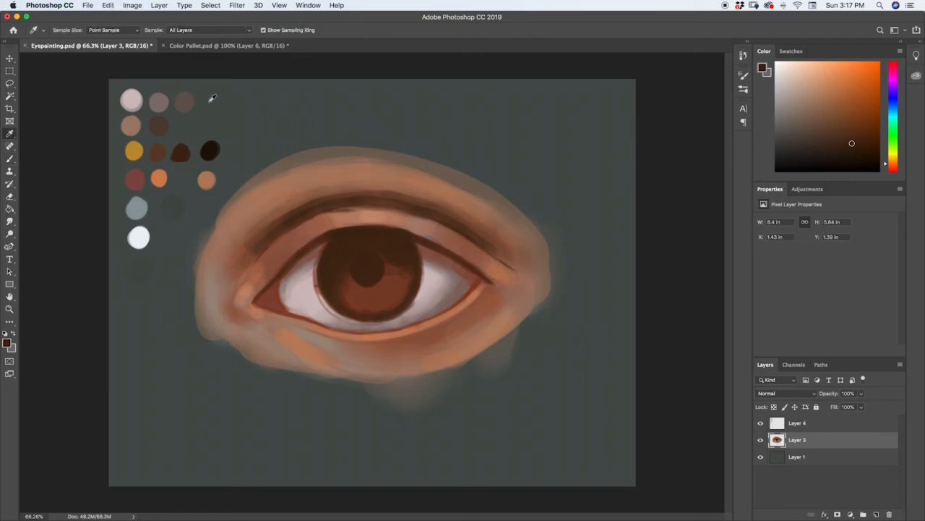
pyautogui.click(160, 126)
pyautogui.press('b')
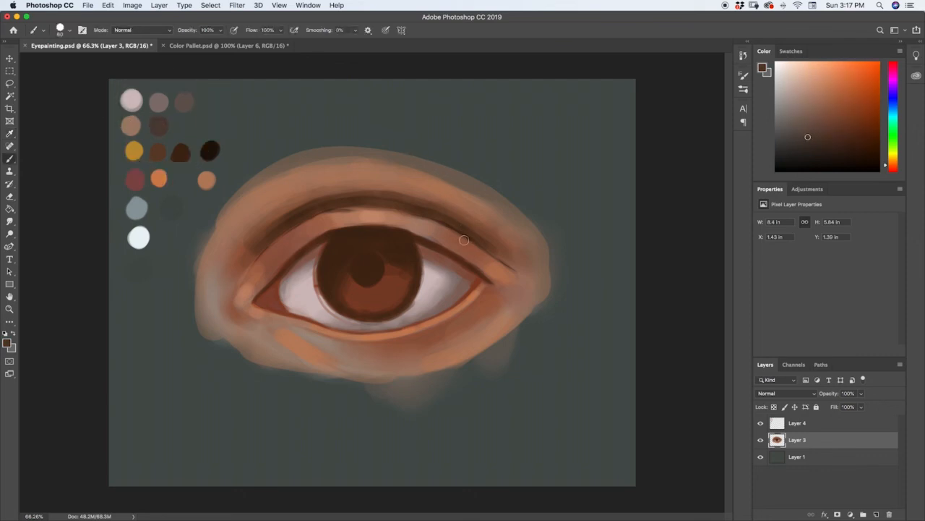
pyautogui.moveTo(432, 234); pyautogui.dragTo(510, 279)
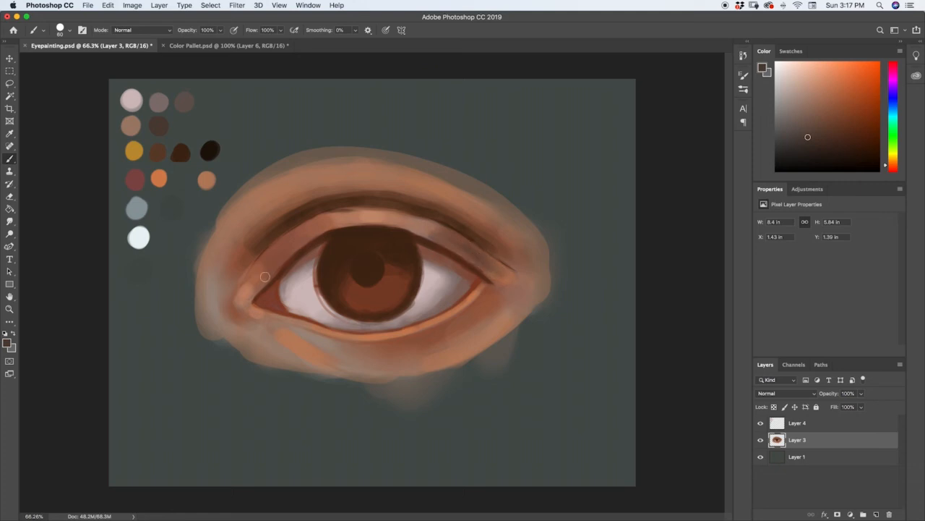
pyautogui.moveTo(297, 244); pyautogui.dragTo(270, 259)
pyautogui.moveTo(302, 226); pyautogui.dragTo(259, 265)
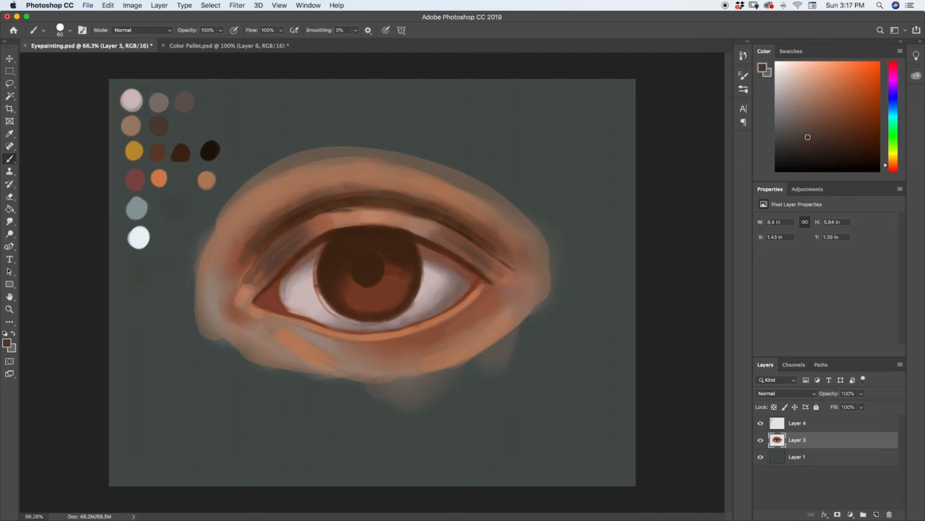
# Darken the outer corner of the eye where the lids meet, using the dark reddish-brown third-row swatch
pyautogui.moveTo(481, 284); pyautogui.dragTo(480, 288)
pyautogui.press('i')
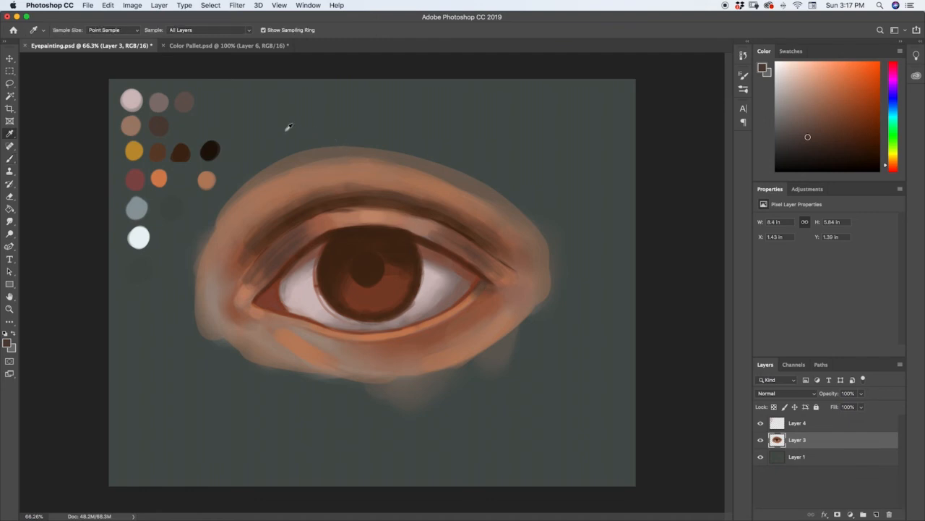
pyautogui.click(184, 150)
pyautogui.press('b')
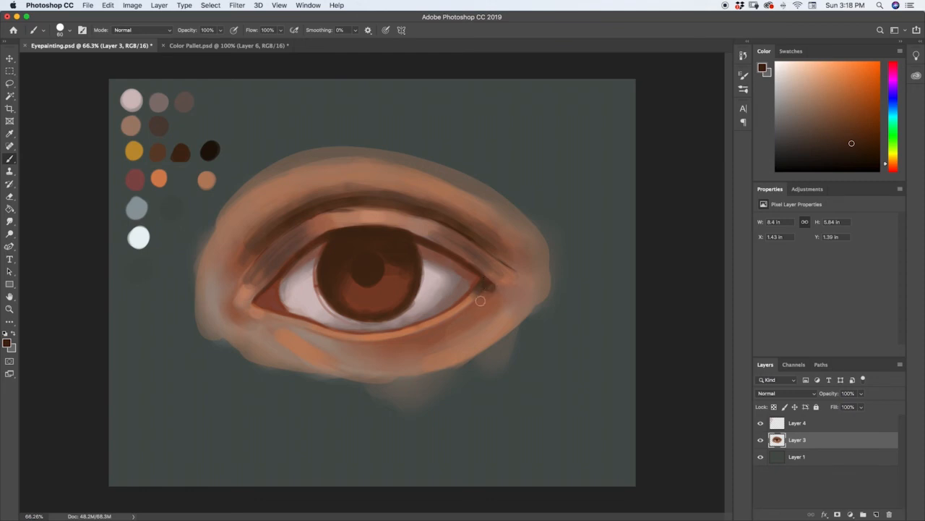
pyautogui.moveTo(497, 286); pyautogui.dragTo(501, 291)
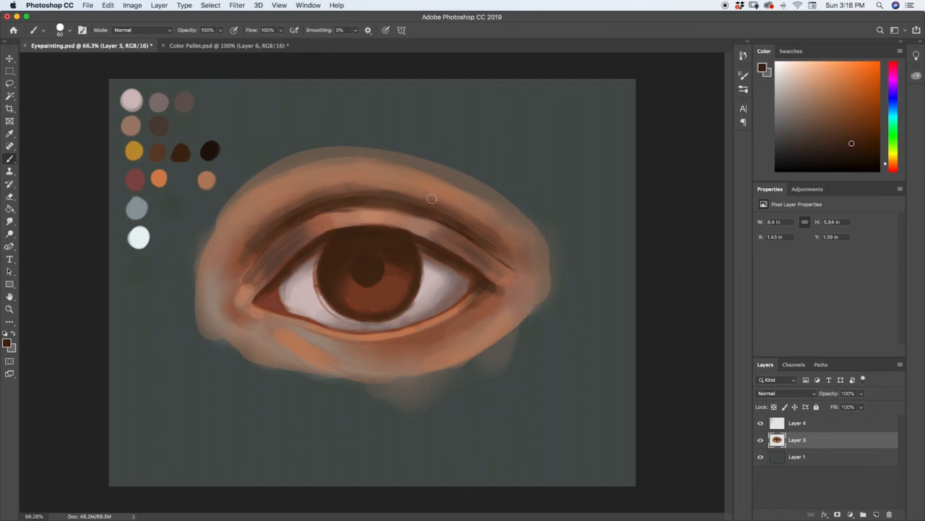
# Smudge the upper eyelid crease and surrounding skin at 5% strength, reducing the smudge brush to 127 px for the smaller areas
pyautogui.click(9, 221)
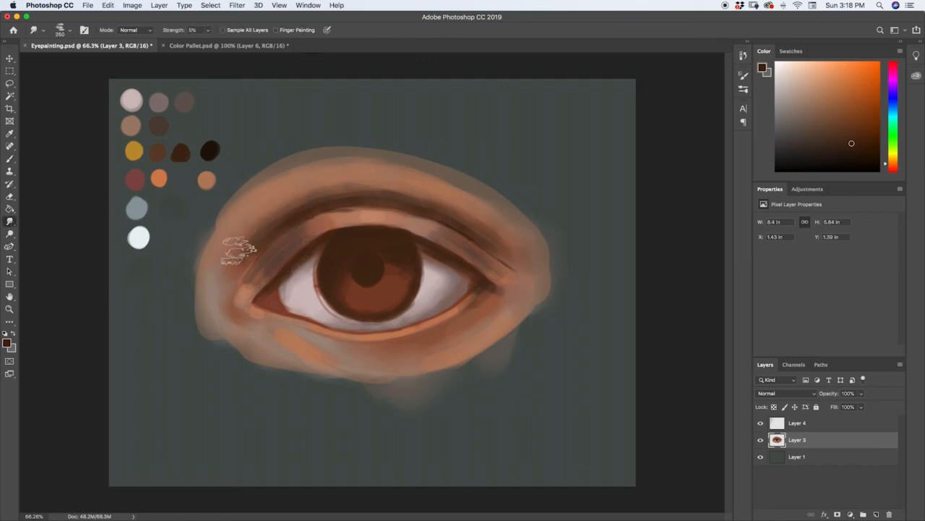
pyautogui.moveTo(240, 254)
pyautogui.mouseDown()
pyautogui.moveTo(290, 197)
pyautogui.moveTo(273, 213)
pyautogui.moveTo(340, 177)
pyautogui.moveTo(336, 185)
pyautogui.moveTo(396, 188)
pyautogui.moveTo(510, 227)
pyautogui.moveTo(493, 206)
pyautogui.moveTo(475, 237)
pyautogui.mouseUp()
pyautogui.click(743, 75)
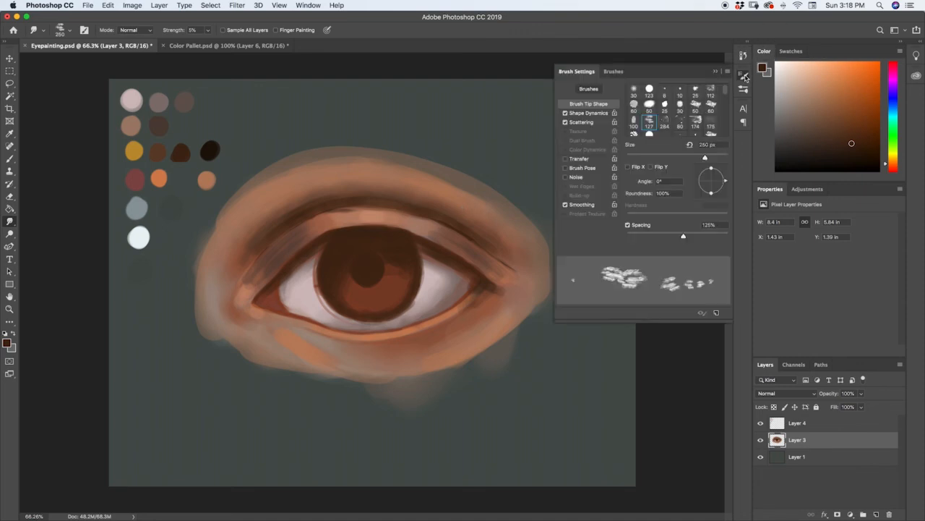
pyautogui.moveTo(724, 92)
pyautogui.mouseDown()
pyautogui.moveTo(723, 129)
pyautogui.moveTo(727, 96)
pyautogui.mouseUp()
pyautogui.click(650, 103)
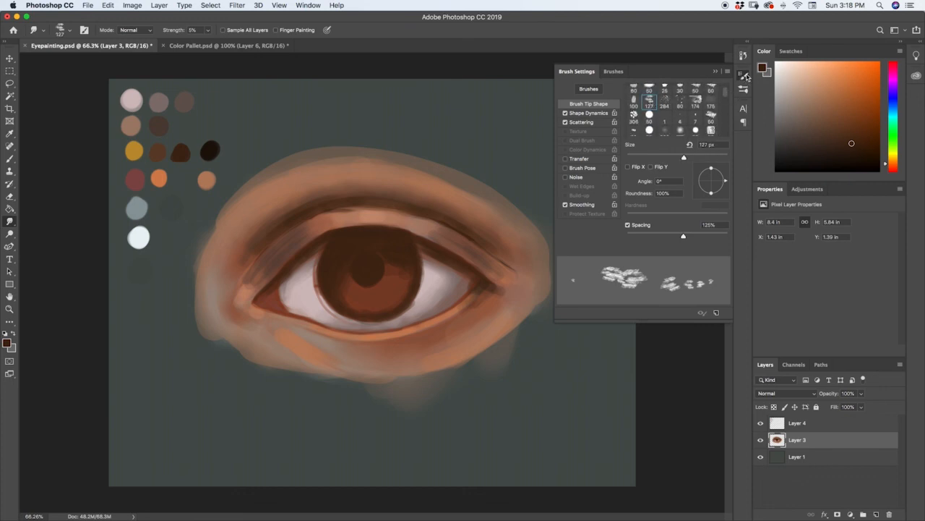
pyautogui.click(745, 76)
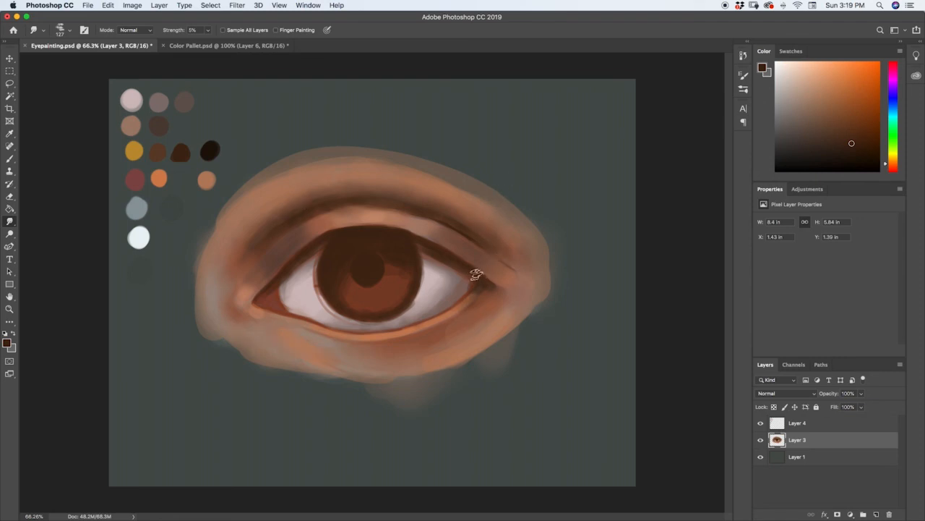
# Refine the edge between the upper eyelid and its crease with peach sampled from the lid and dark brown sampled from the crease
pyautogui.press('i')
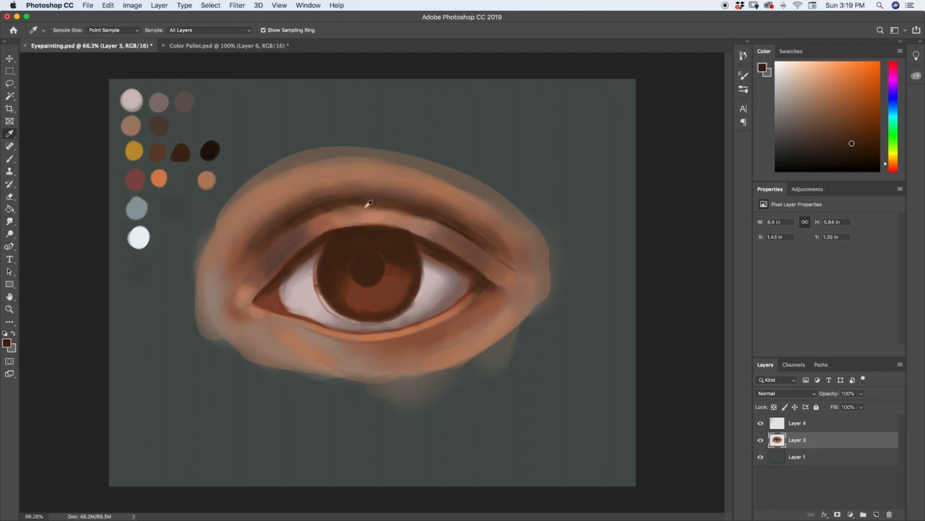
pyautogui.moveTo(373, 208); pyautogui.dragTo(375, 208)
pyautogui.press('r')
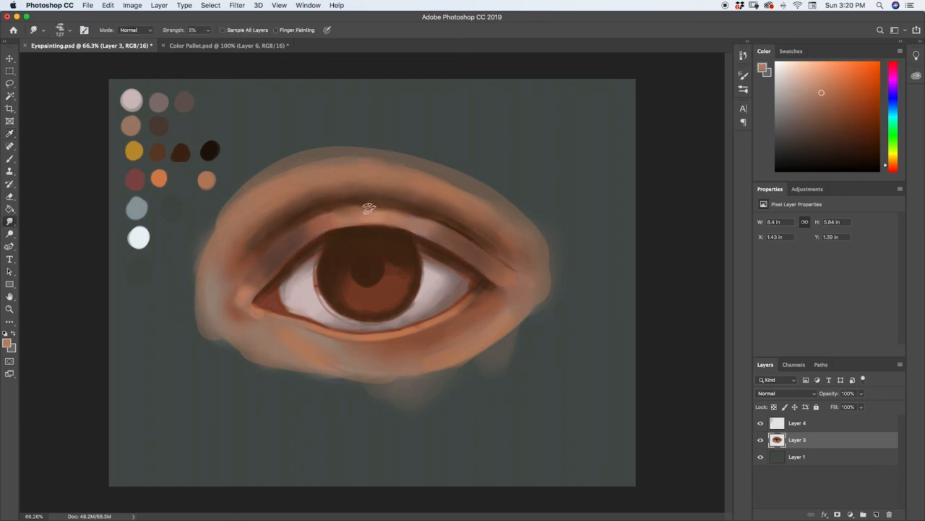
pyautogui.press('b')
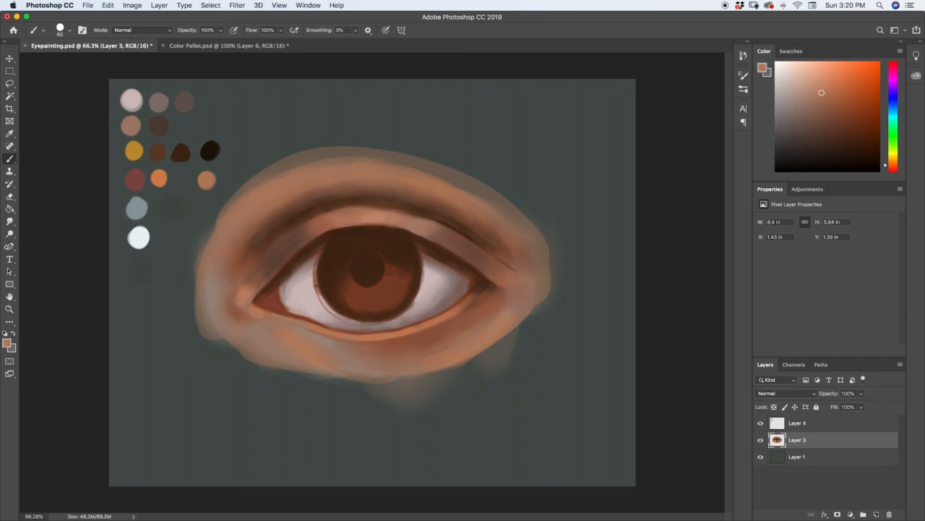
pyautogui.press('i')
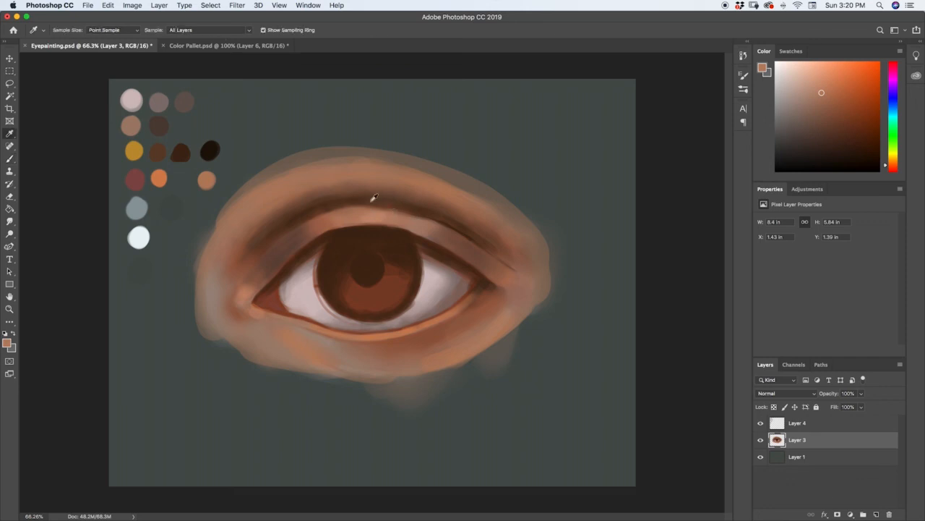
pyautogui.click(371, 197)
pyautogui.press('b')
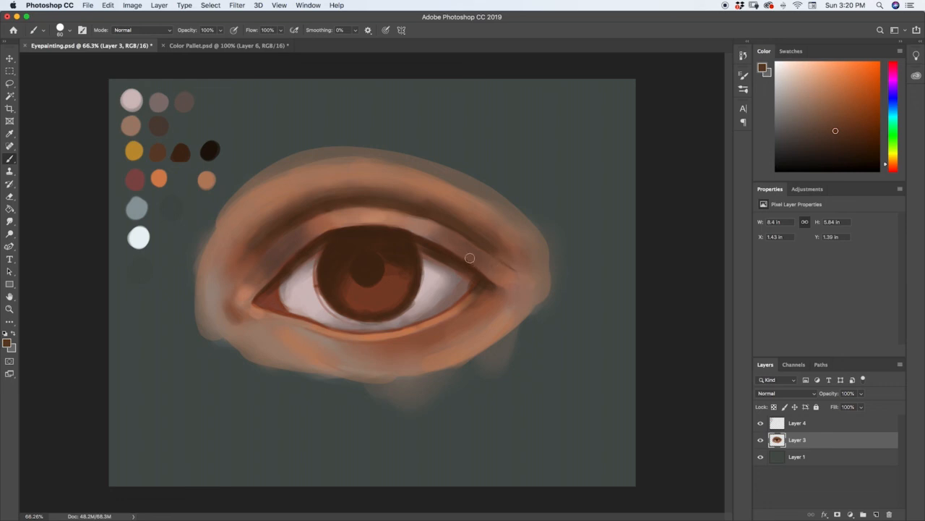
# Even out the inner and outer parts of the upper eyelid with reddish-brown tones sampled from the lid
pyautogui.press('i')
pyautogui.click(323, 220)
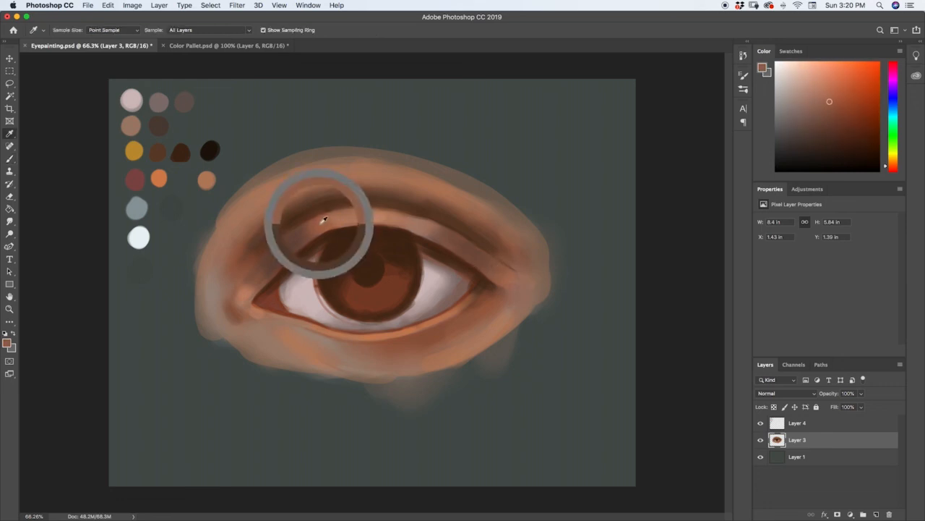
pyautogui.press('b')
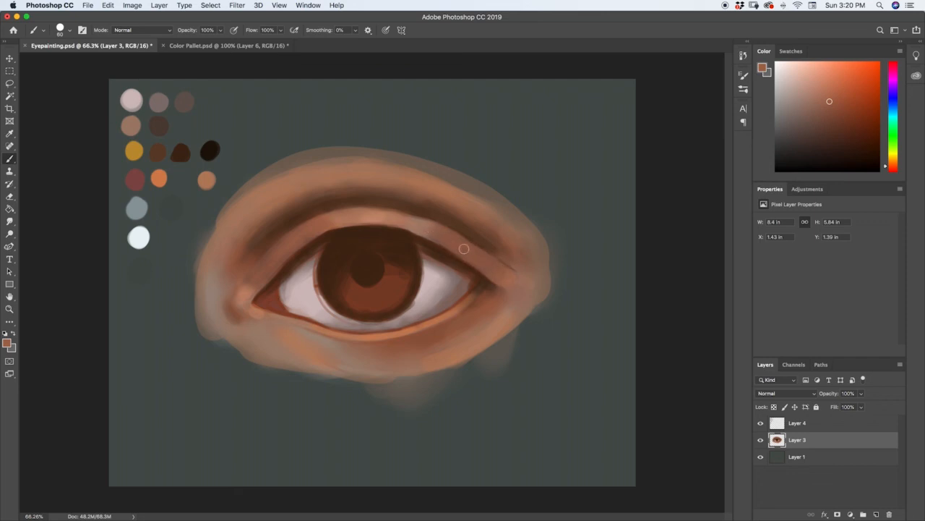
pyautogui.press('i')
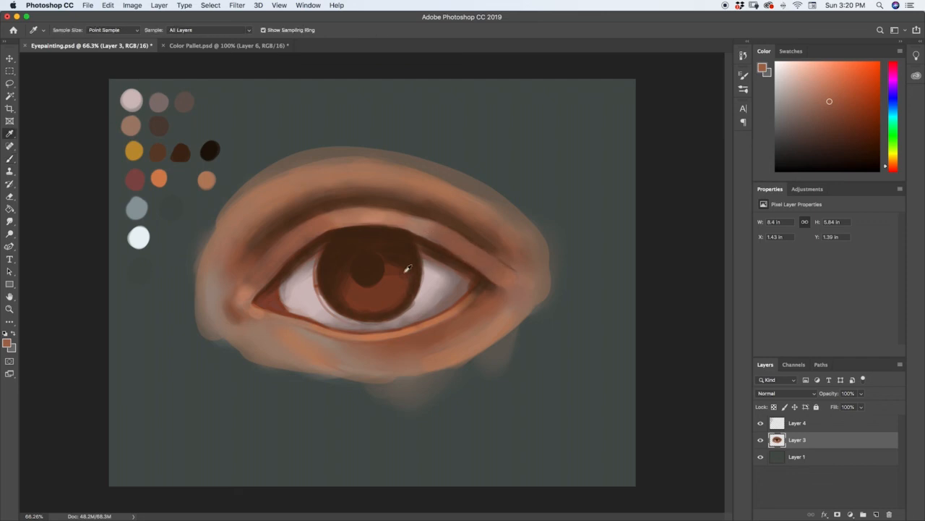
pyautogui.click(280, 260)
pyautogui.press('b')
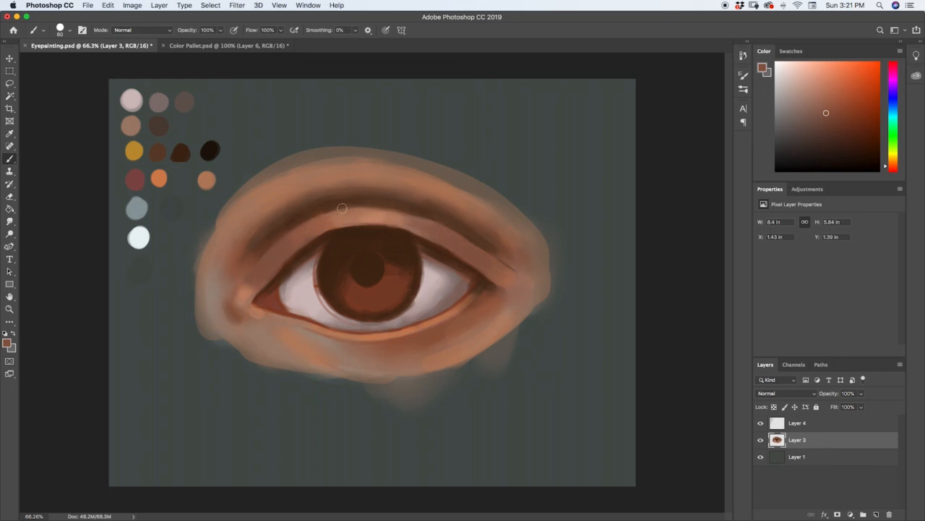
# Blend the lower edge of the upper eyelid crease with brown tones sampled where the crease meets the lid
pyautogui.press('i')
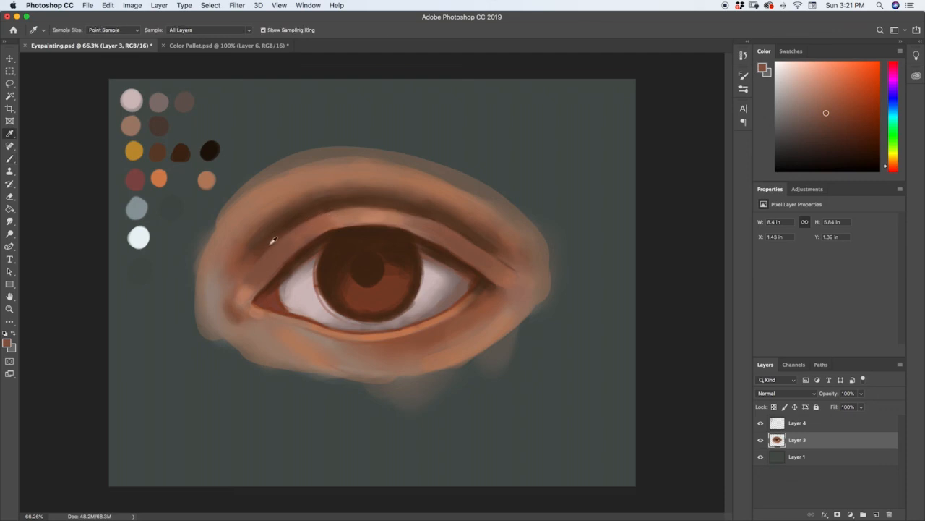
pyautogui.click(264, 251)
pyautogui.press('b')
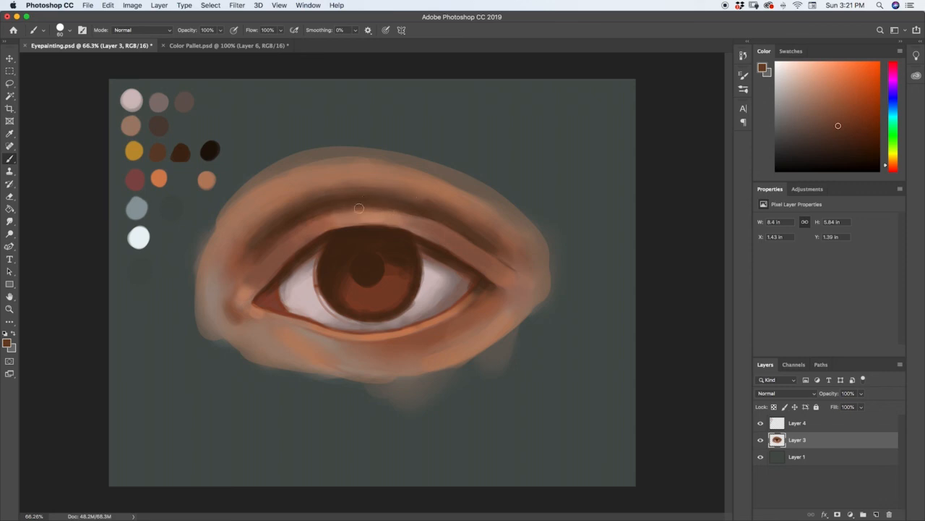
pyautogui.moveTo(381, 208); pyautogui.dragTo(454, 231)
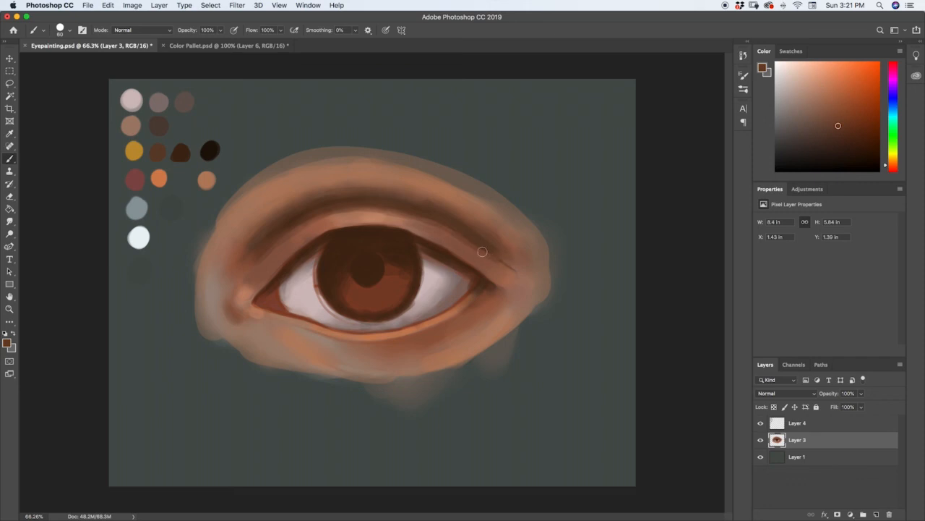
pyautogui.press('i')
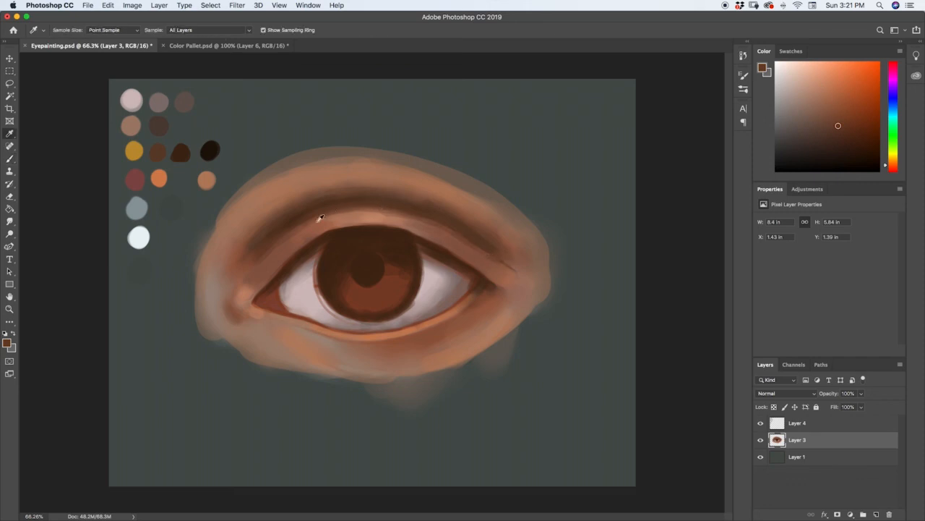
pyautogui.click(298, 229)
pyautogui.press('b')
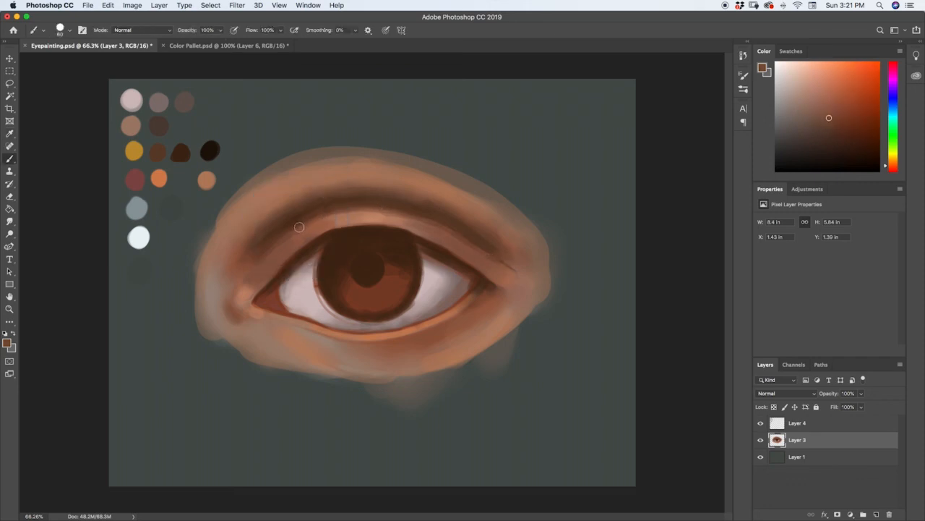
# Paint a thin dark line along the upper eyelid crease with a size 10 brush and the dark reddish-brown third-row swatch
pyautogui.press('[')
pyautogui.press('[')
pyautogui.press('[')
pyautogui.press('[')
pyautogui.press('[')
pyautogui.press('[')
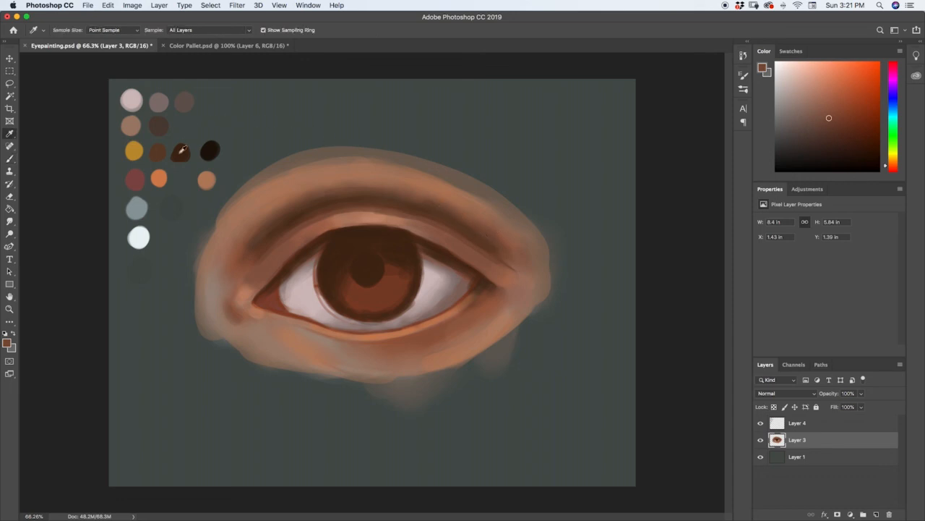
pyautogui.keyDown('alt'); pyautogui.click(182, 150); pyautogui.keyUp('alt')
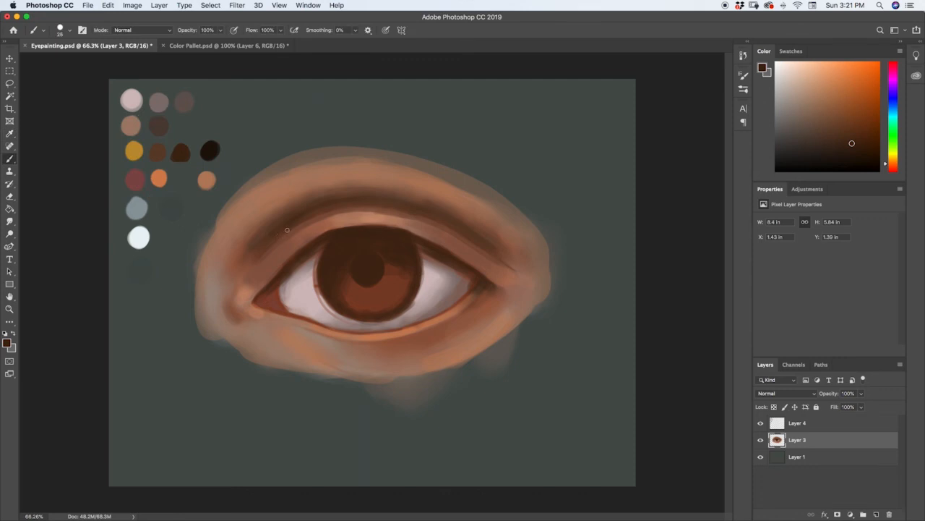
pyautogui.press(']')
pyautogui.press('[')
pyautogui.press('[')
pyautogui.moveTo(325, 211); pyautogui.dragTo(378, 207)
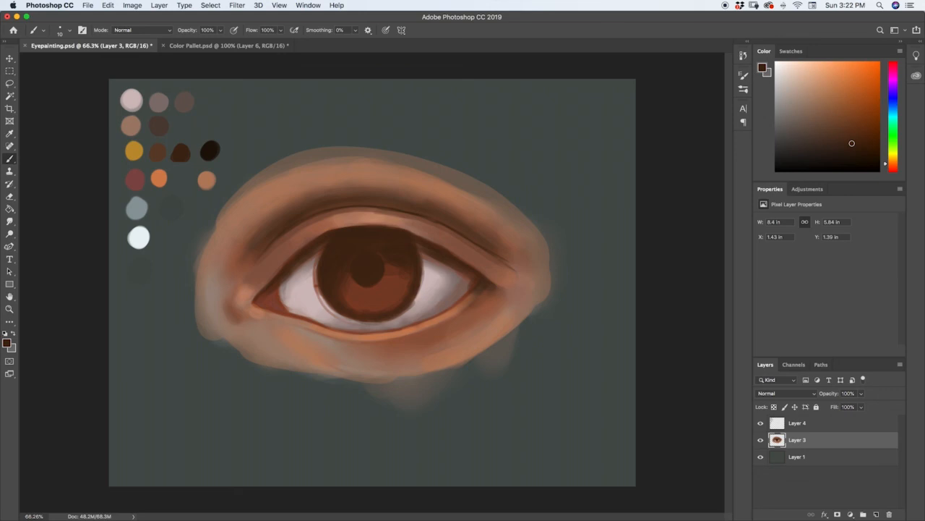
# Paint a golden glow across the lower half of the iris around the pupil with the yellow swatch and a size 125 brush
pyautogui.keyDown('alt'); pyautogui.click(133, 151); pyautogui.keyUp('alt')
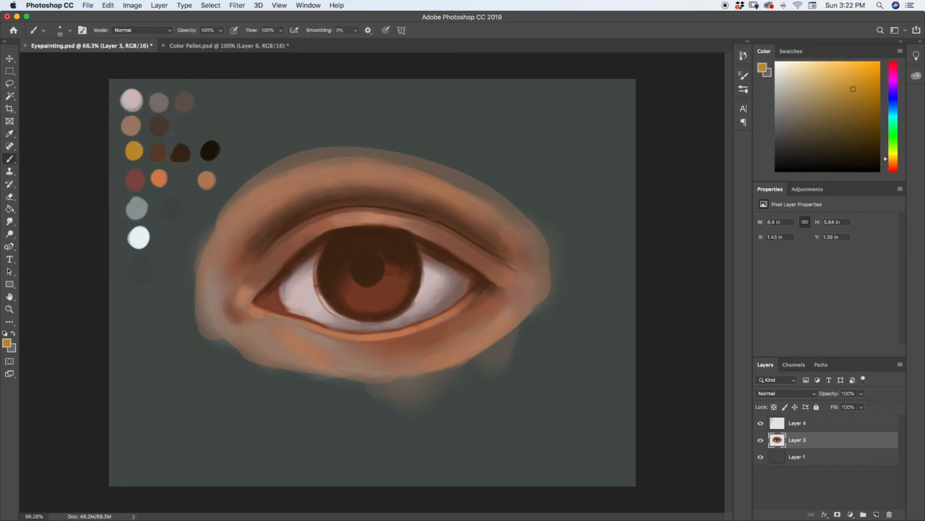
pyautogui.press(']')
pyautogui.press(']')
pyautogui.press(']')
pyautogui.press(']')
pyautogui.press(']')
pyautogui.press(']')
pyautogui.press(']')
pyautogui.press(']')
pyautogui.press(']')
pyautogui.press(']')
pyautogui.press(']')
pyautogui.press(']')
pyautogui.press('[')
pyautogui.press('[')
pyautogui.press('[')
pyautogui.press(']')
pyautogui.press(']')
pyautogui.press(']')
pyautogui.moveTo(387, 291)
pyautogui.mouseDown()
pyautogui.moveTo(398, 269)
pyautogui.moveTo(383, 297)
pyautogui.moveTo(369, 299)
pyautogui.moveTo(403, 268)
pyautogui.moveTo(373, 300)
pyautogui.moveTo(385, 262)
pyautogui.moveTo(353, 275)
pyautogui.moveTo(358, 289)
pyautogui.moveTo(348, 290)
pyautogui.moveTo(361, 301)
pyautogui.moveTo(341, 279)
pyautogui.moveTo(358, 301)
pyautogui.moveTo(340, 281)
pyautogui.moveTo(352, 297)
pyautogui.moveTo(343, 271)
pyautogui.mouseUp()
pyautogui.press(']')
pyautogui.press('[')
pyautogui.press('[')
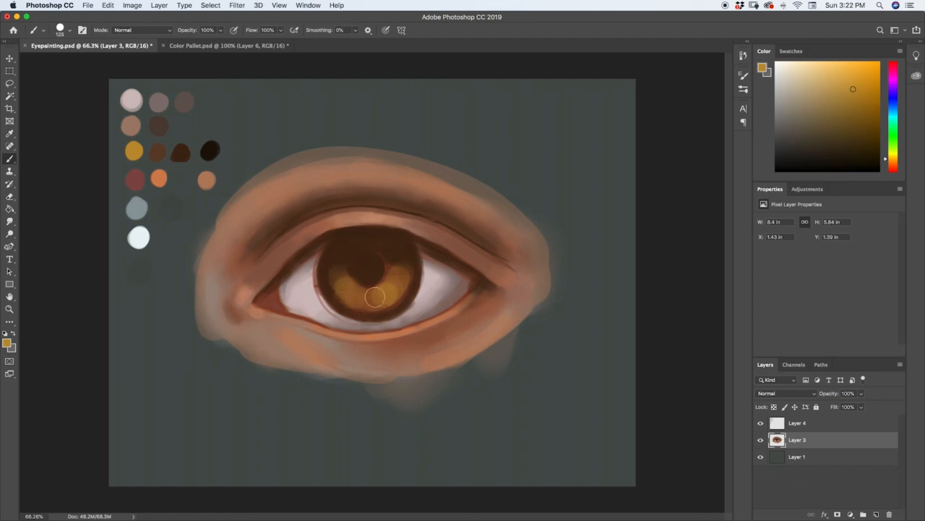
pyautogui.moveTo(376, 297)
pyautogui.mouseDown()
pyautogui.moveTo(397, 287)
pyautogui.moveTo(372, 298)
pyautogui.moveTo(396, 284)
pyautogui.moveTo(383, 299)
pyautogui.moveTo(399, 261)
pyautogui.moveTo(395, 287)
pyautogui.mouseUp()
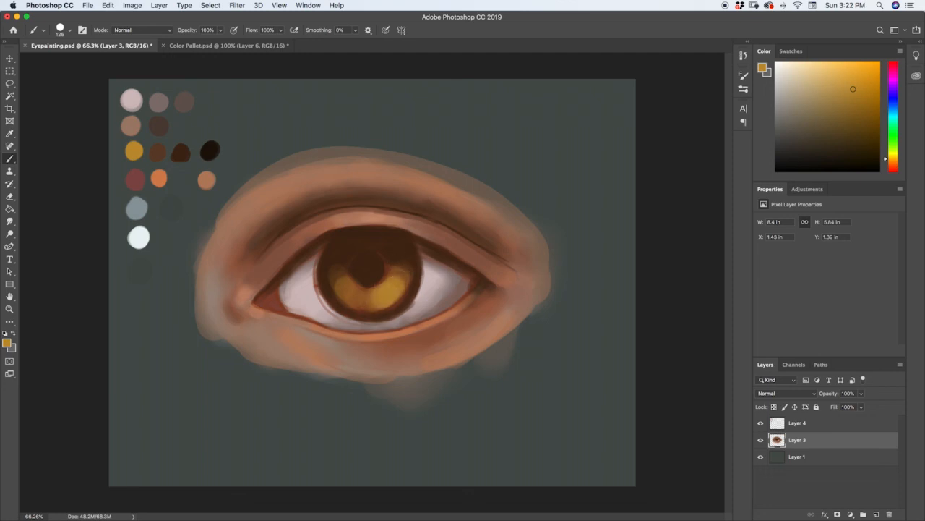